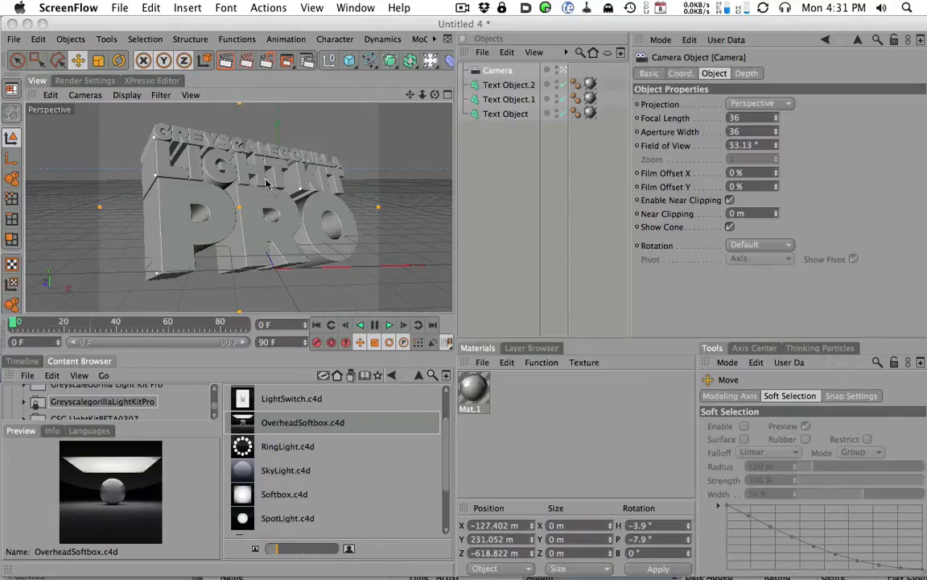
- Render the view of the unlit text and add the OverheadSoftbox.c4d light from the light kit to the scene
click(226, 61)
click(227, 61)
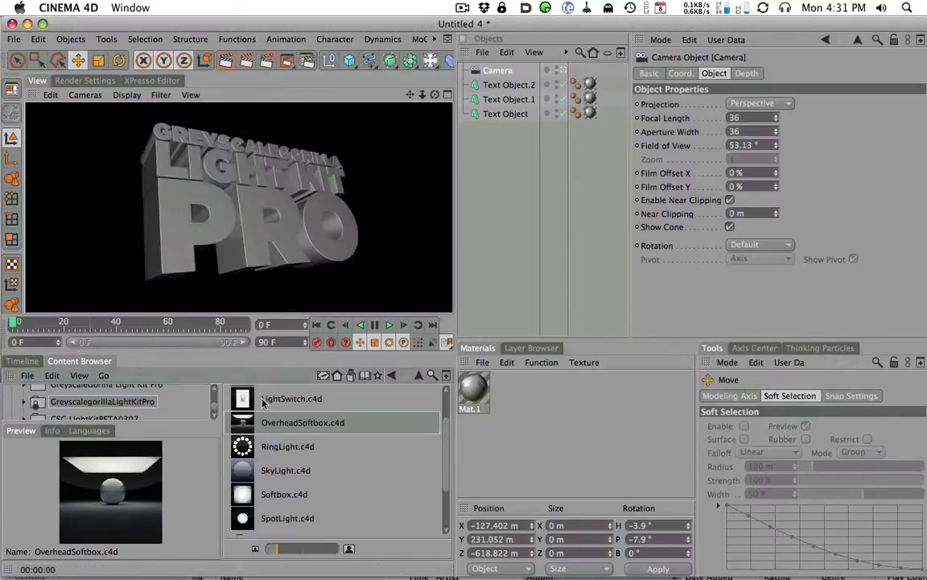
double_click(245, 424)
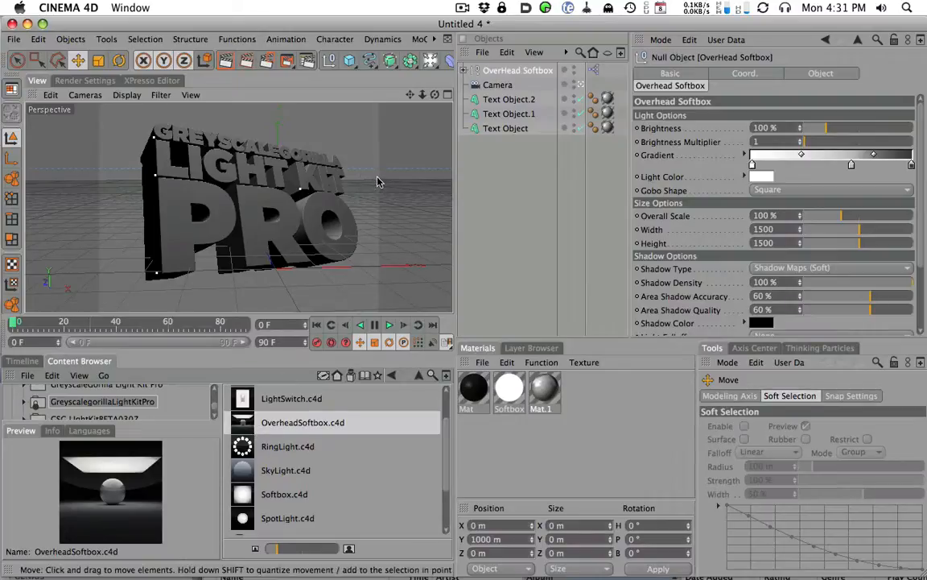
- Lower the overhead softbox above the text to a Y position of about 556 m and render the view
mouse_move(369, 178)
alt+right_down()
mouse_move(117, 245)
mouse_move(107, 258)
alt+right_up()
mouse_move(320, 167)
alt+right_down()
mouse_move(95, 257)
mouse_move(165, 239)
mouse_move(124, 253)
alt+right_up()
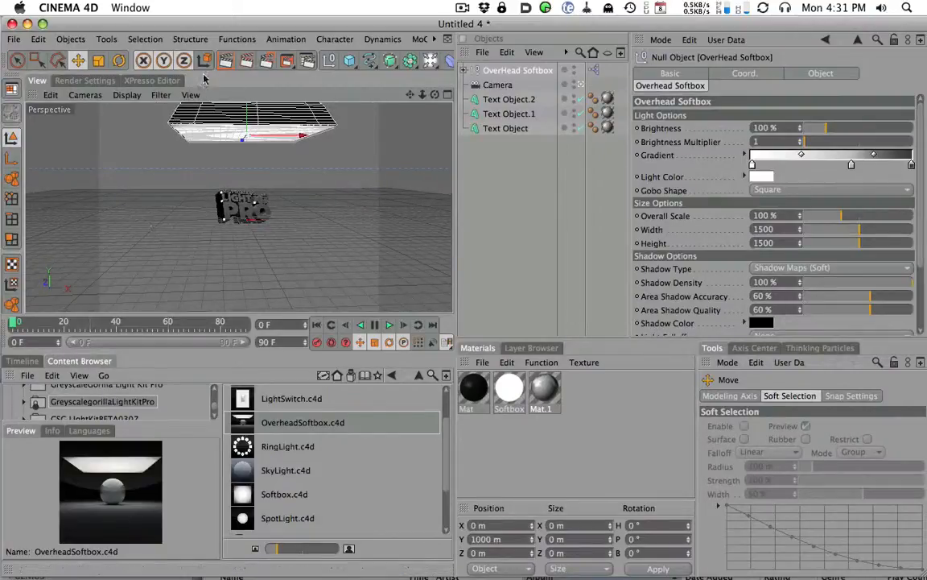
drag(250, 117, 252, 153)
alt+right_drag(282, 251, 718, 135)
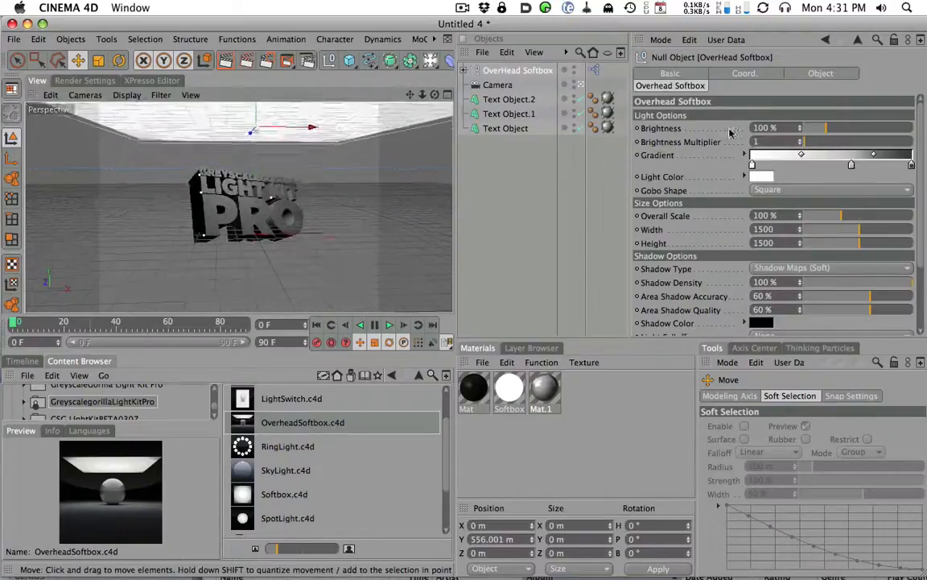
alt+right_drag(342, 221, 359, 252)
click(227, 62)
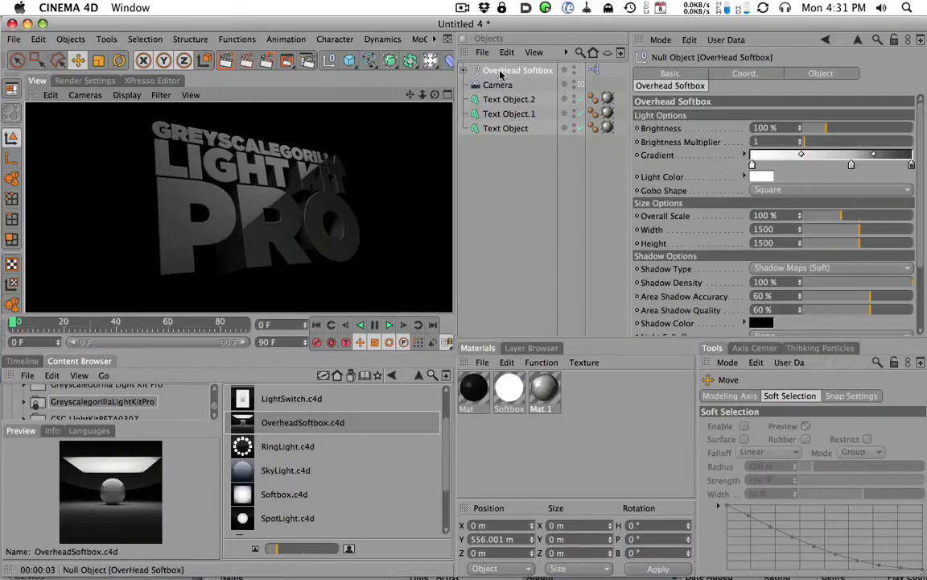
- Examine the overhead softbox's user data settings, including its light, size, shadow and visibility options
click(671, 87)
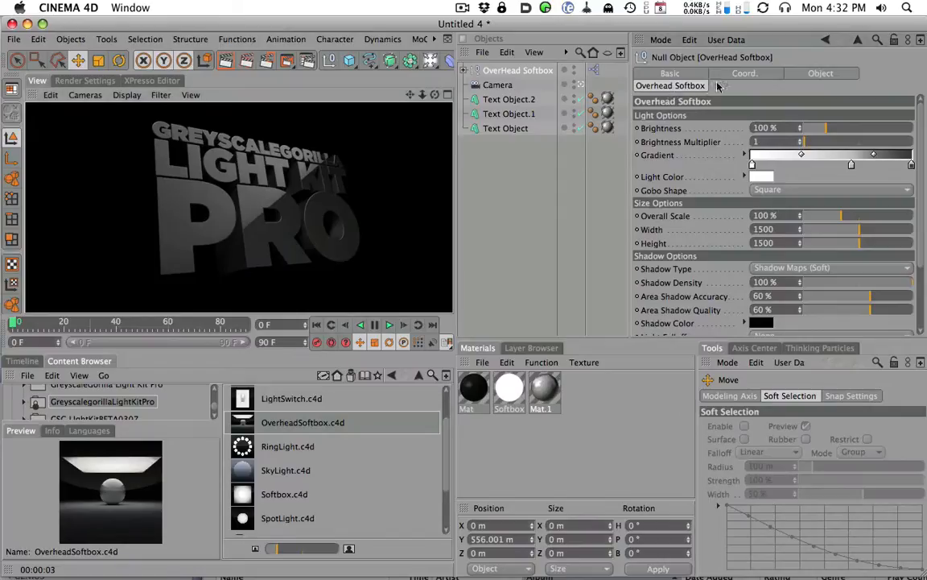
click(511, 73)
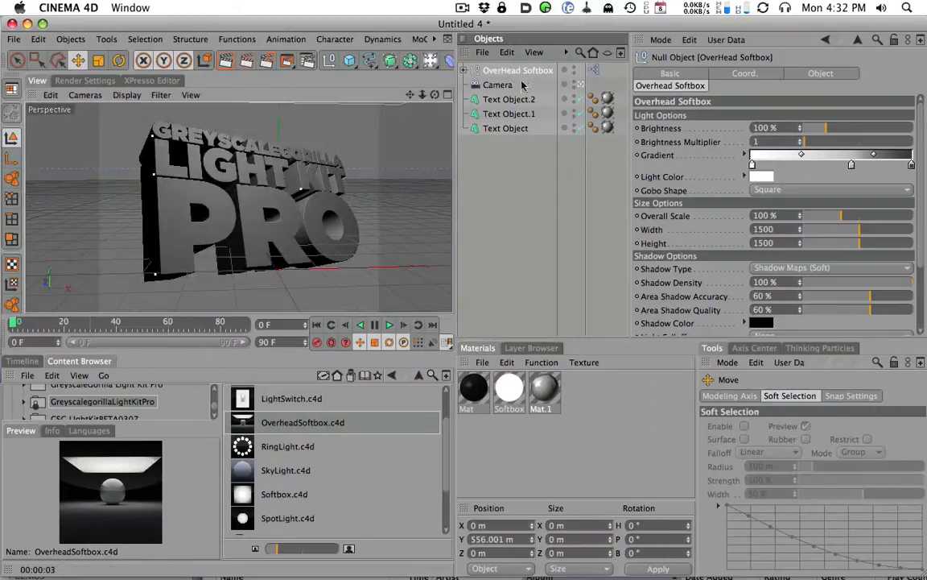
click(659, 87)
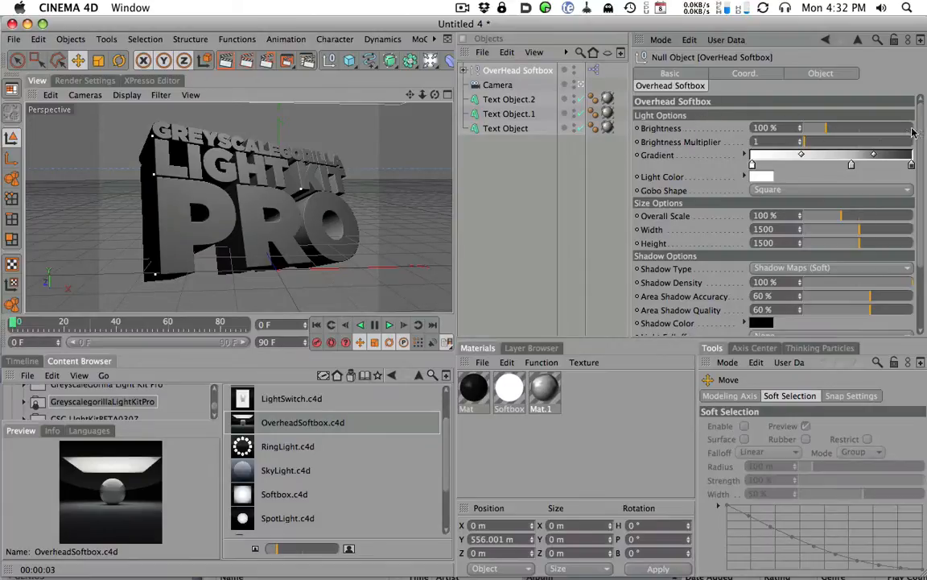
scroll(922, 161, down, 3)
scroll(918, 161, up, 3)
scroll(824, 141, down, 3)
scroll(824, 141, up, 3)
drag(841, 132, 805, 144)
- Move the middle and dark knots of the softbox's gradient inward to concentrate the glow at the center of the panel
alt+drag(362, 139, 375, 245)
alt+right_drag(394, 244, 295, 184)
alt+middle_drag(324, 147, 321, 201)
alt+right_drag(321, 200, 219, 215)
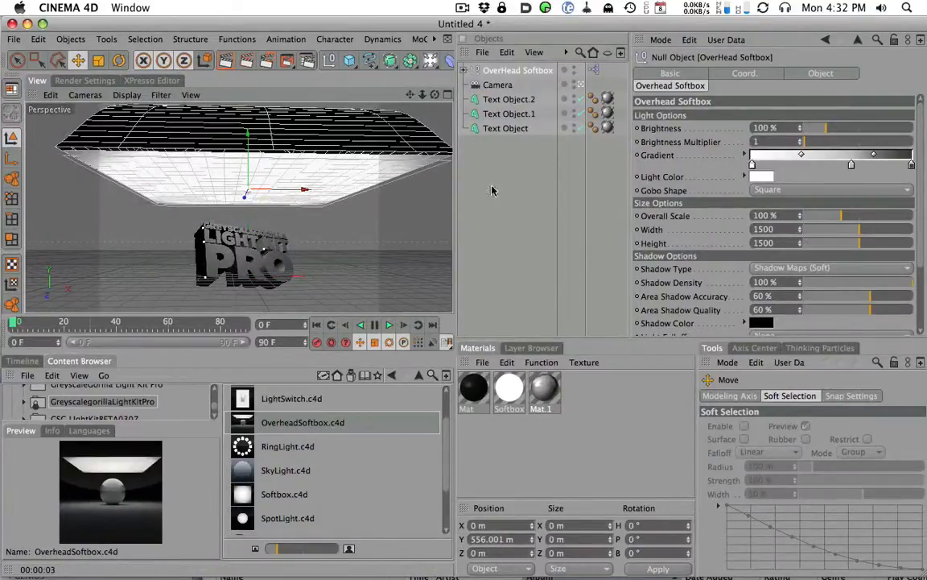
alt+drag(336, 182, 340, 264)
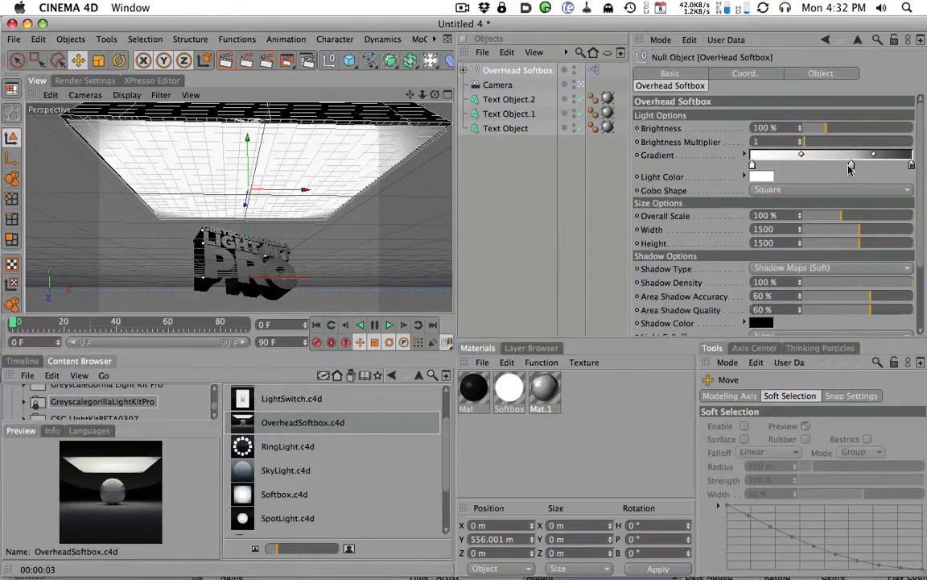
drag(845, 169, 822, 166)
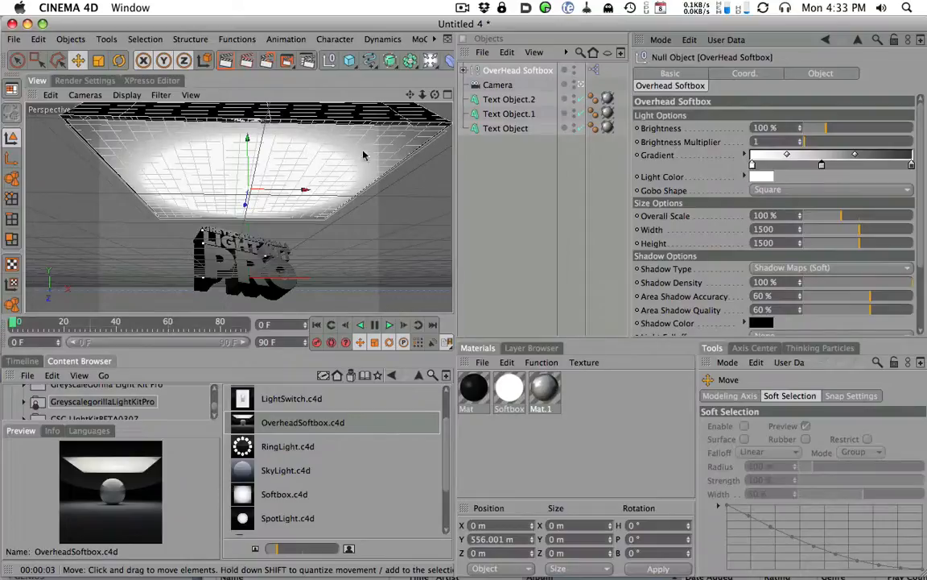
drag(913, 167, 829, 168)
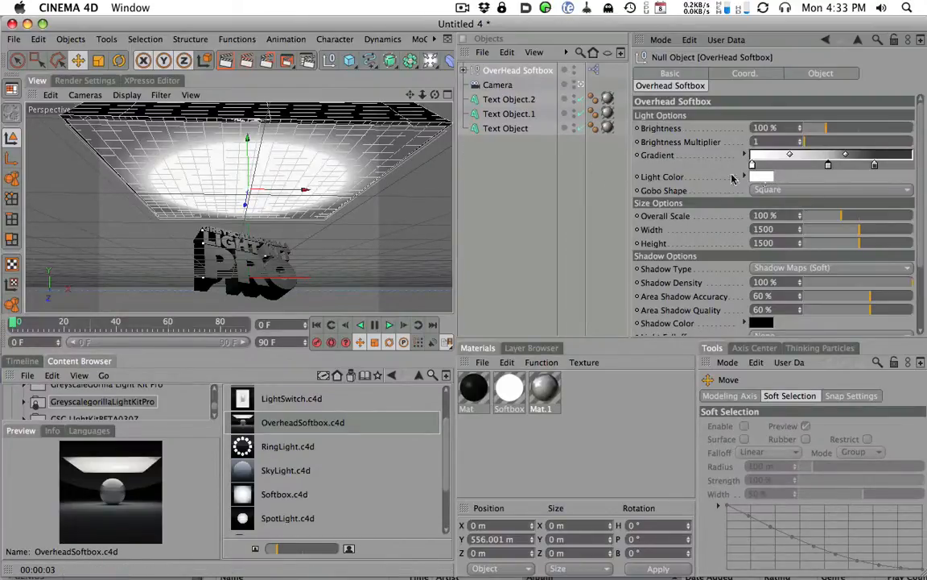
- Try a pink light color of RGB 255, 132, 132 on the overhead softbox and render the view
click(761, 176)
drag(693, 144, 722, 125)
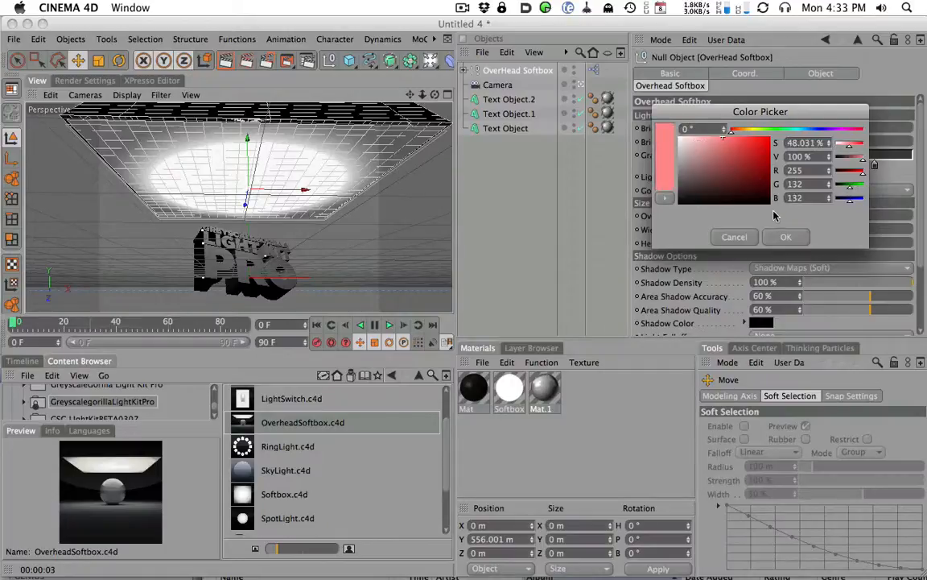
click(769, 235)
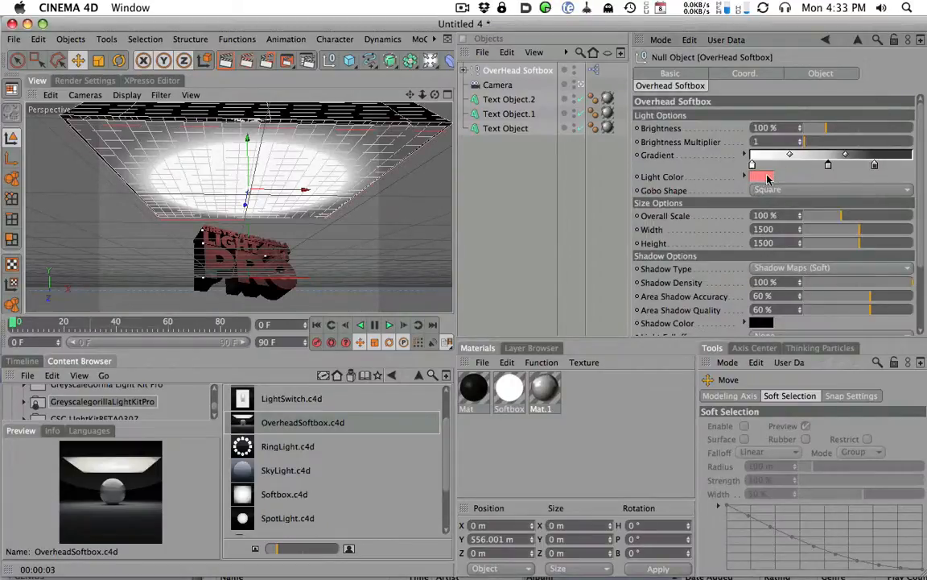
click(226, 60)
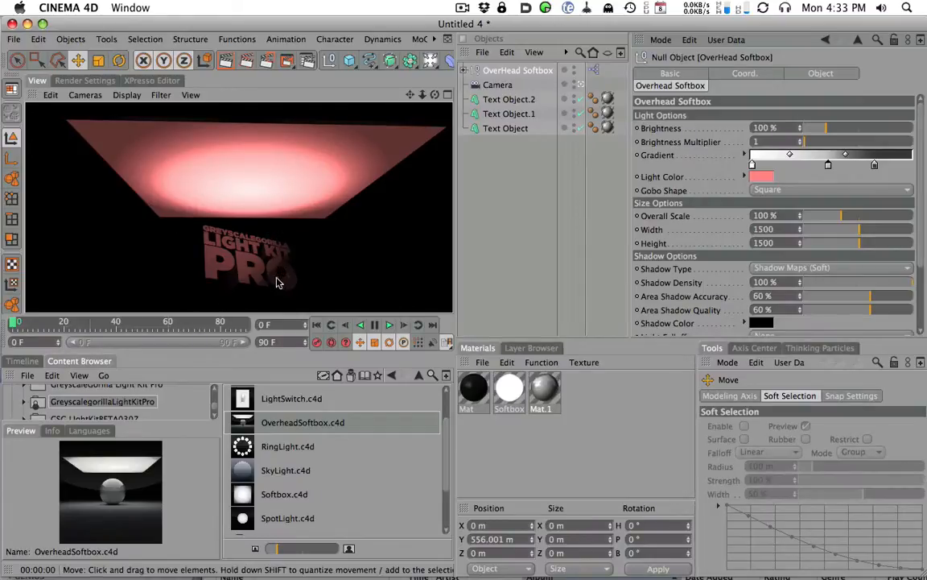
- Try a pale blue light color on the overhead softbox
click(762, 176)
click(800, 129)
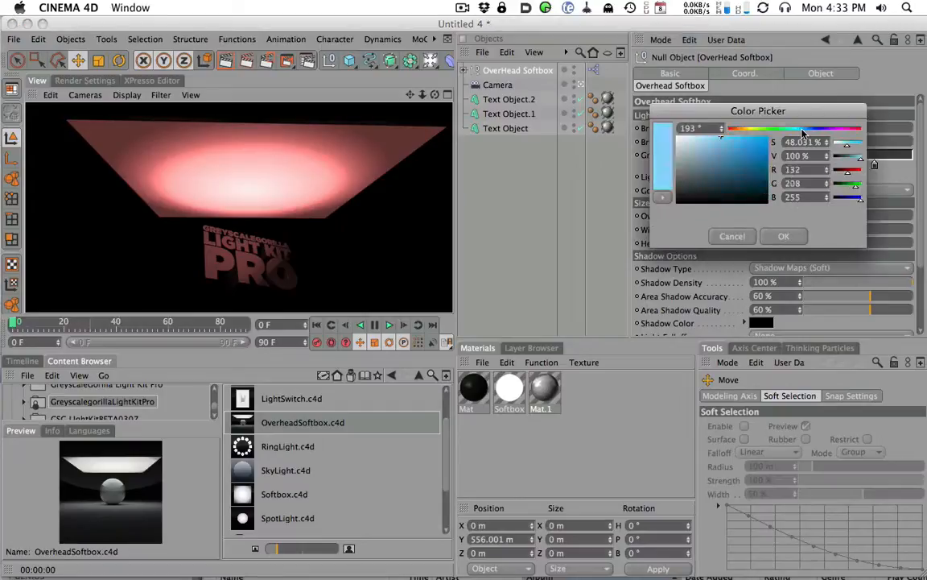
click(783, 236)
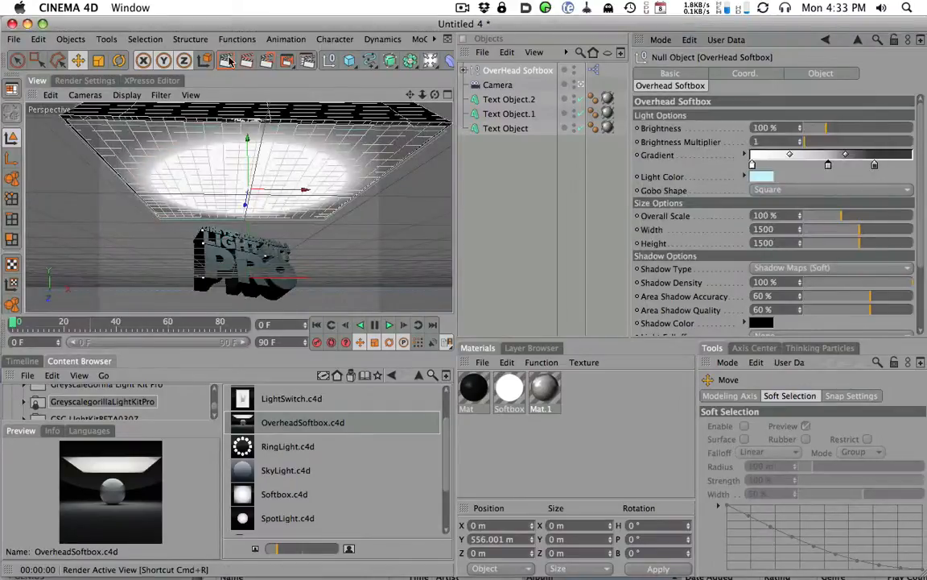
- Try a warm light color of hue 27°, RGB 255, 225, 200, on the softbox and render the view
click(762, 176)
click(740, 130)
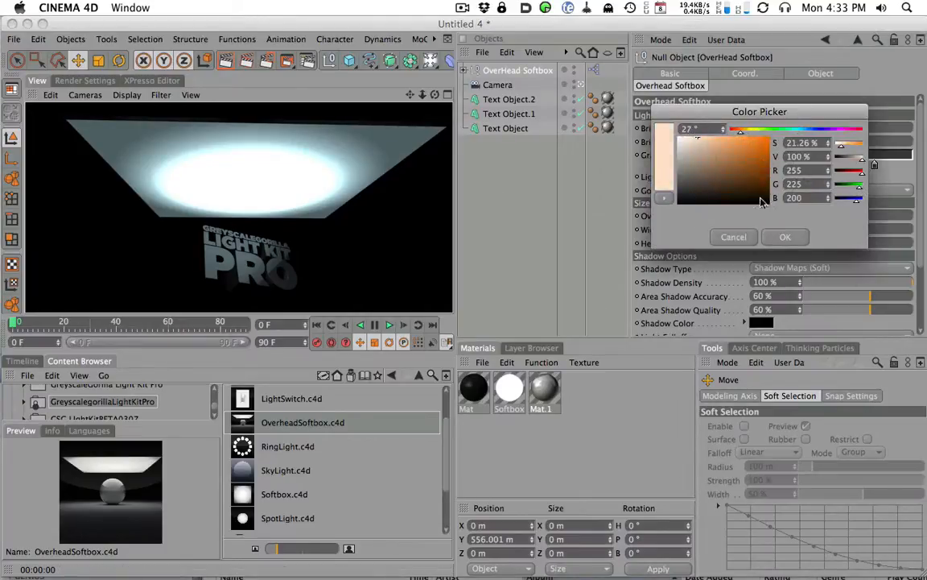
click(785, 237)
click(226, 61)
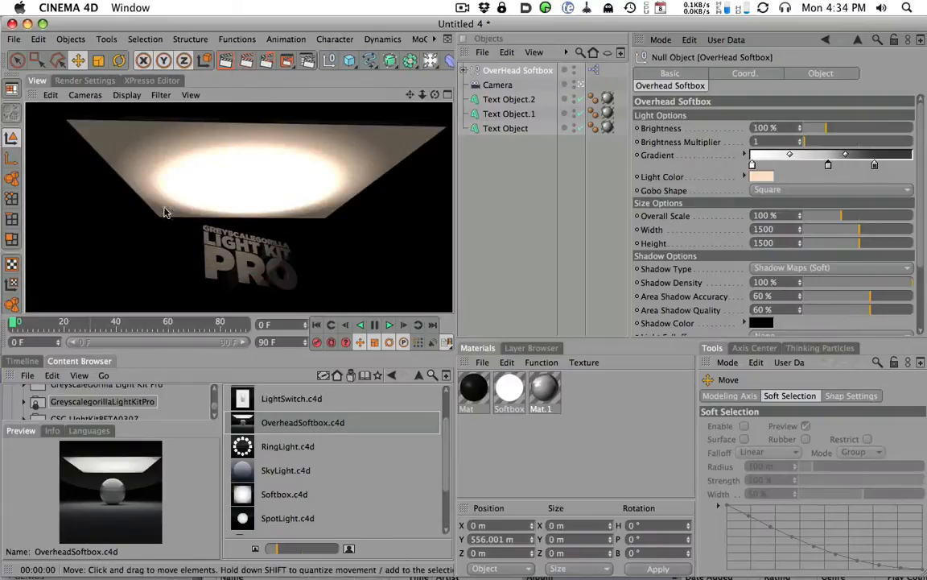
- Set the overhead softbox's light color back to white
click(762, 178)
drag(699, 150, 679, 135)
click(789, 238)
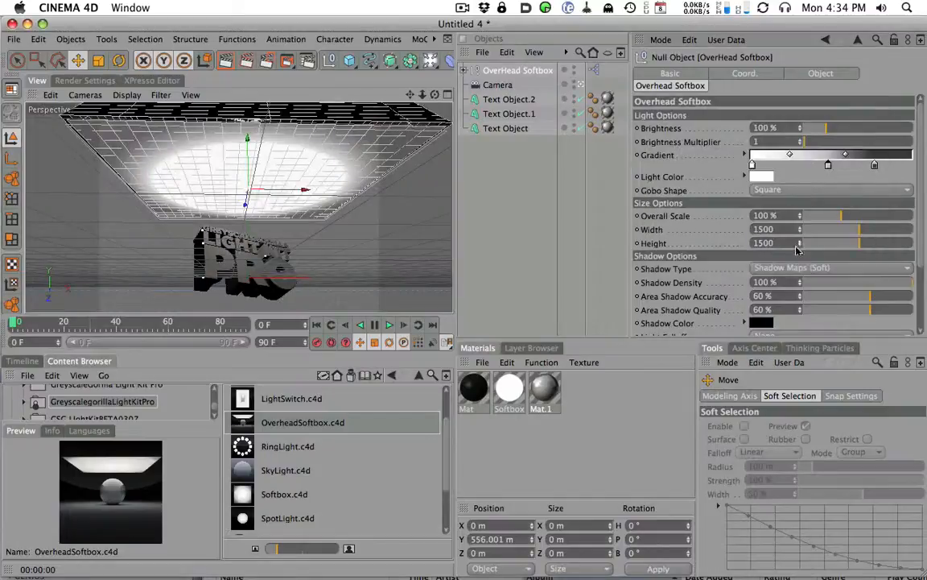
- Try the Window gobo shape on the overhead softbox and render the view
click(777, 191)
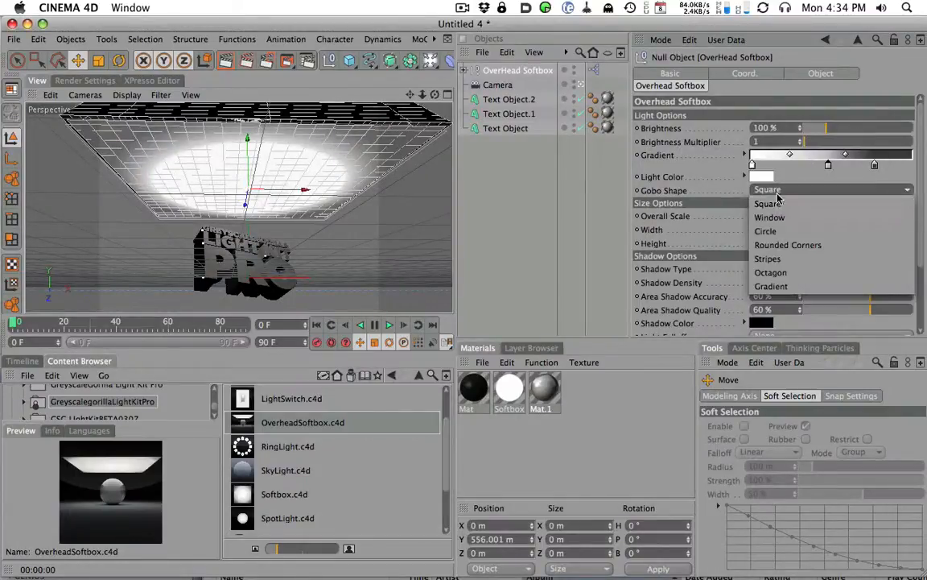
click(770, 217)
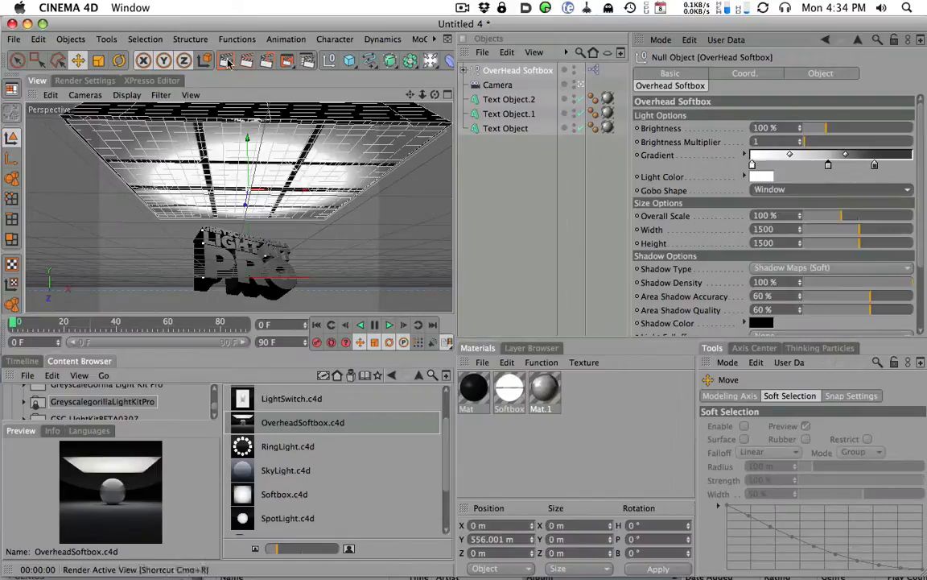
key(super+r)
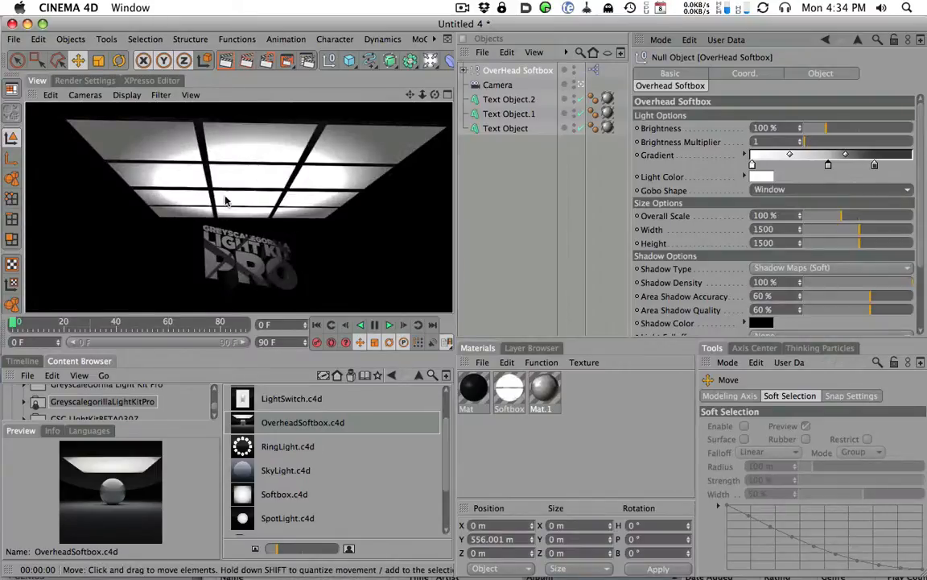
- Try the Rounded Corners and Stripes gobo shapes on the softbox, rendering the view with Stripes
click(781, 192)
click(781, 205)
click(781, 190)
click(784, 217)
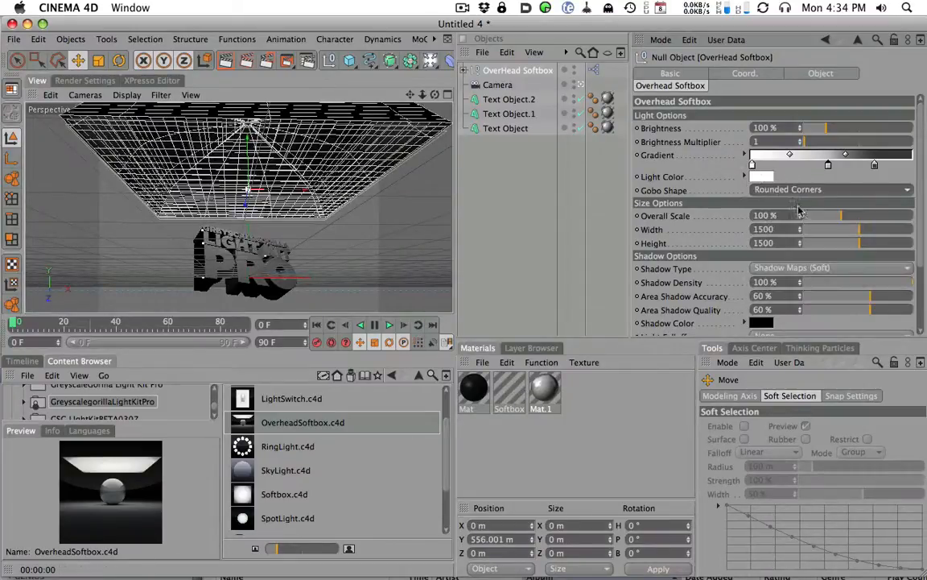
click(781, 190)
click(781, 258)
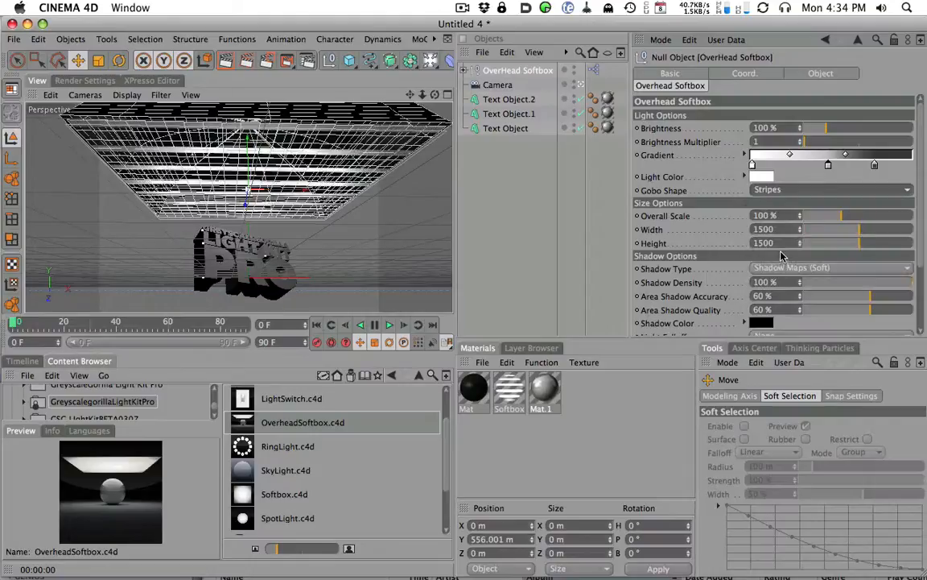
click(226, 60)
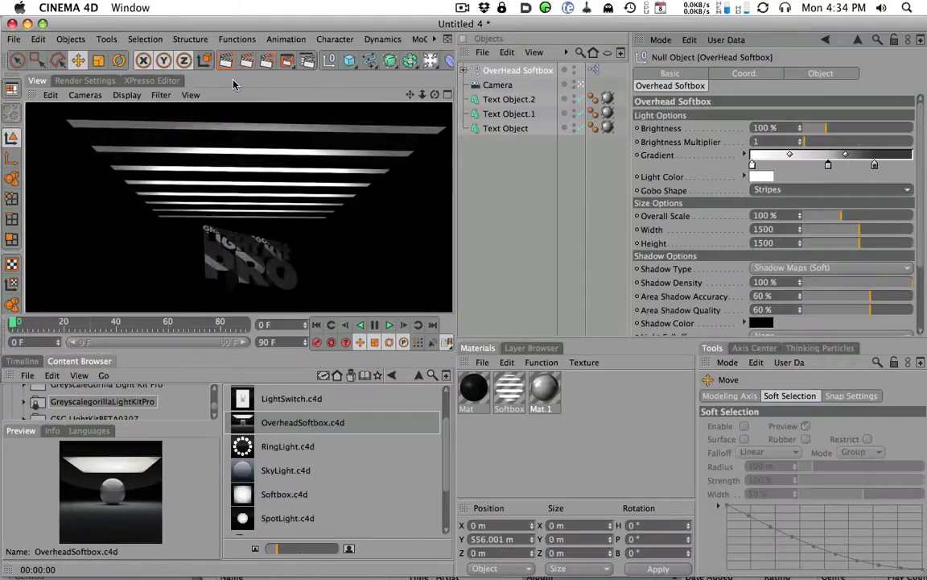
- Try the Octagon gobo shape on the overhead softbox and render the view
click(766, 191)
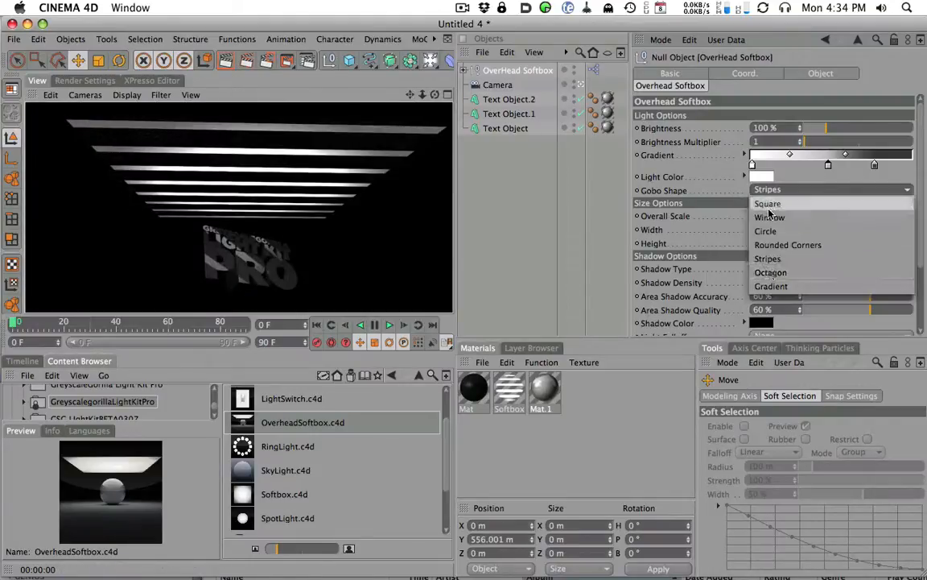
click(776, 270)
click(226, 61)
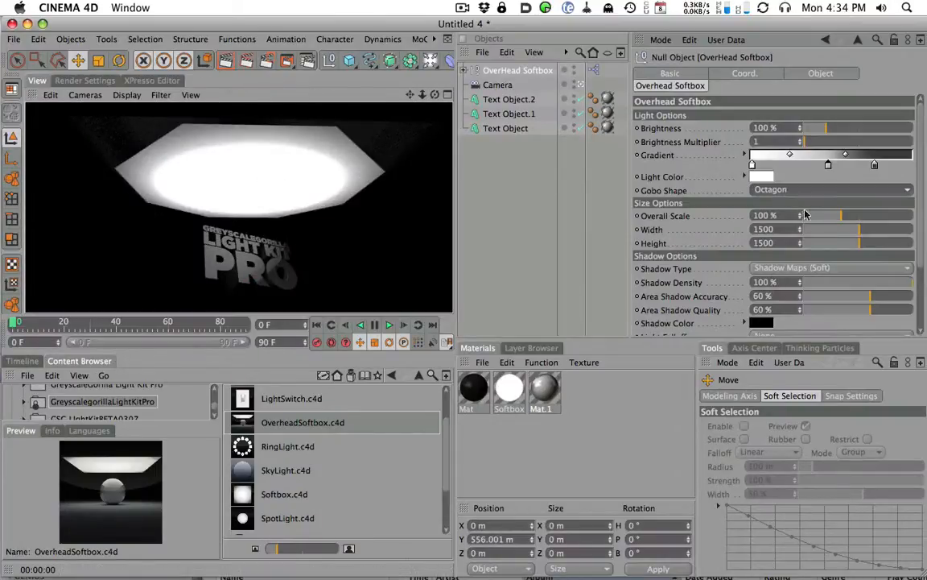
- Try the Gradient gobo shape on the softbox and return the gobo shape to Square
click(768, 190)
click(793, 288)
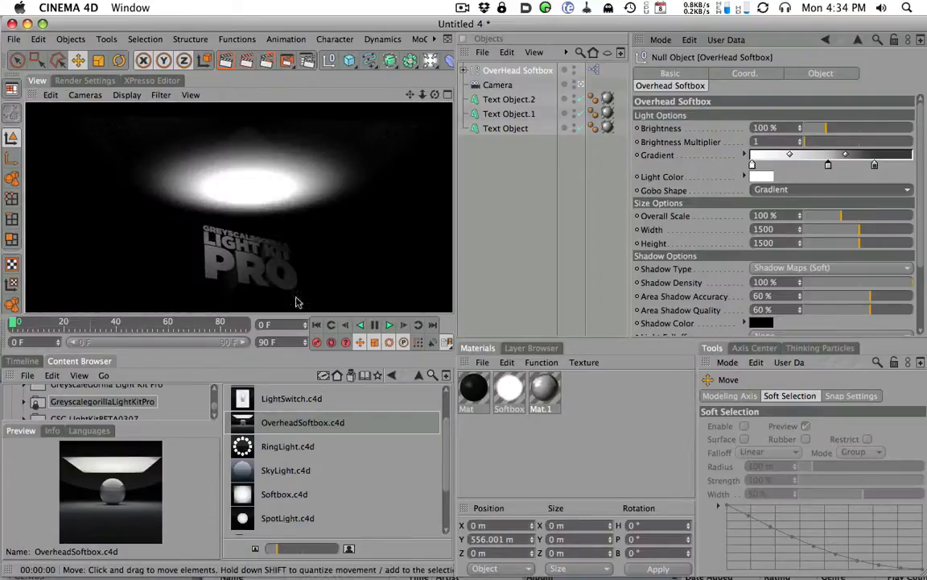
click(804, 189)
click(760, 204)
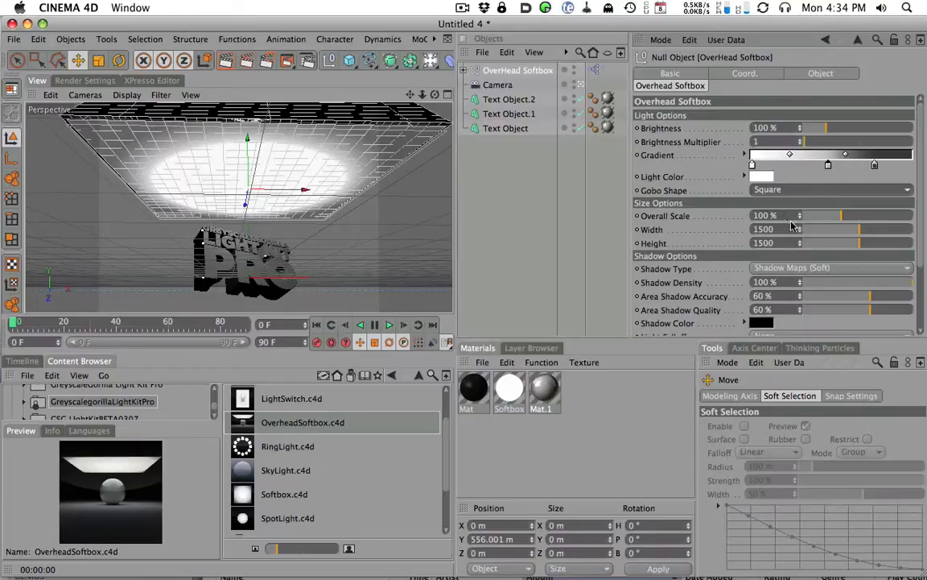
- Examine the softbox's size, shadow and visibility options, and frame the text close up in the view
alt+drag(232, 249, 316, 146)
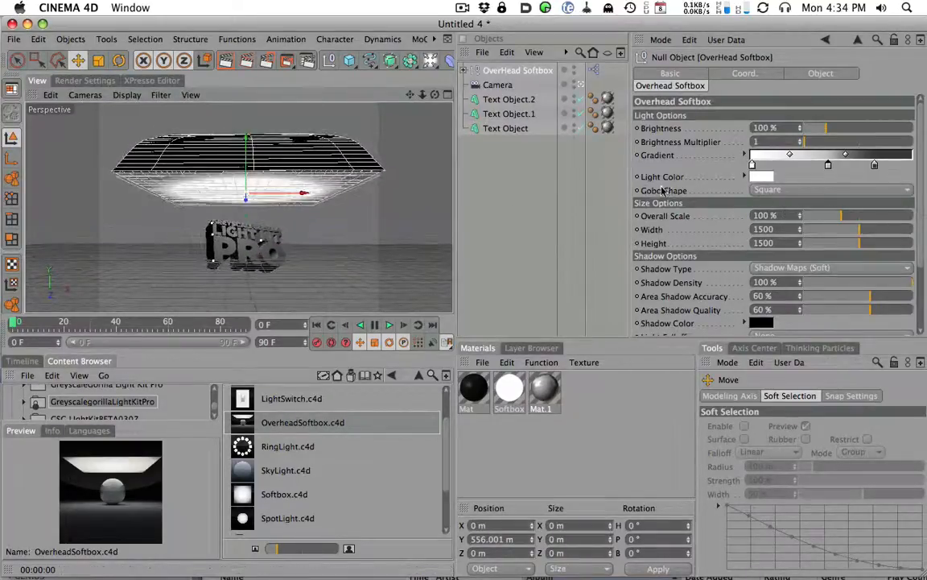
drag(841, 216, 868, 249)
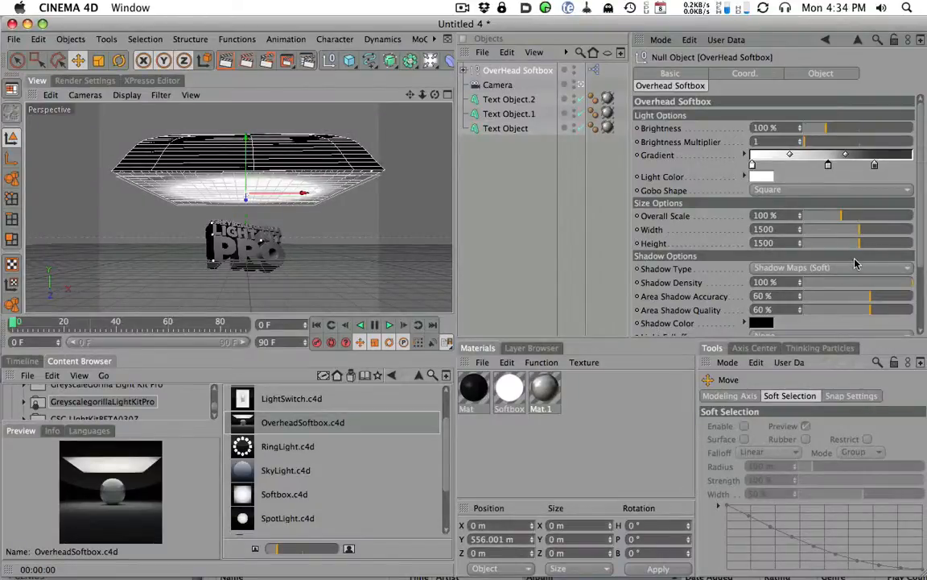
scroll(827, 210, down, 3)
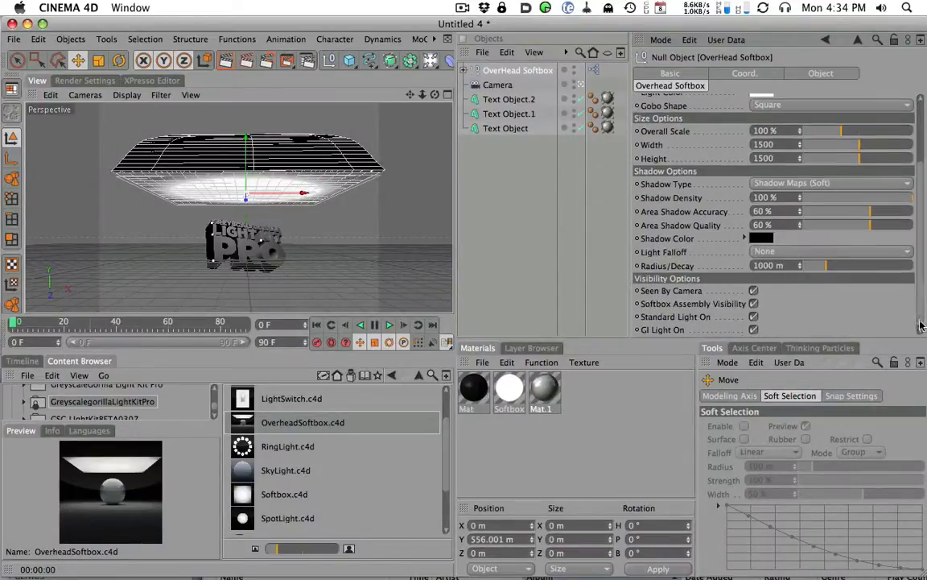
alt+right_drag(342, 257, 809, 166)
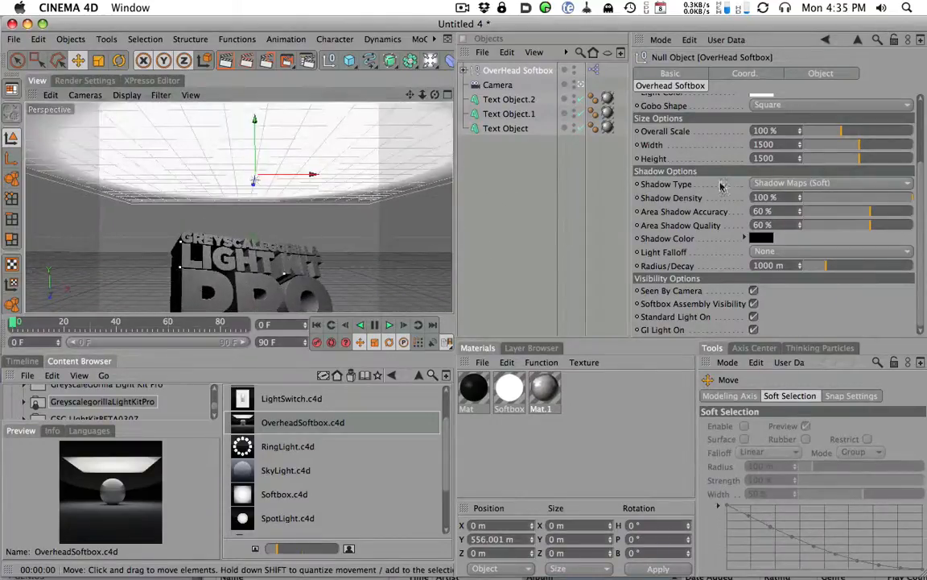
alt+middle_drag(324, 262, 308, 173)
alt+right_drag(330, 241, 608, 169)
alt+drag(314, 153, 263, 192)
alt+right_drag(263, 191, 380, 183)
alt+drag(278, 219, 294, 234)
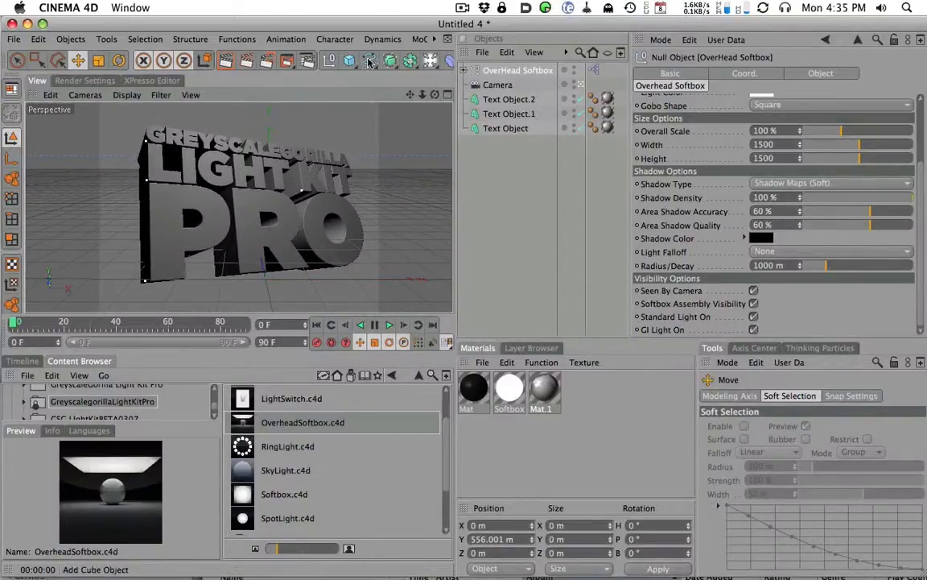
- Add a plane as a floor for the text and scale it up uniformly to about 1579 m square
drag(348, 61, 493, 100)
click(476, 102)
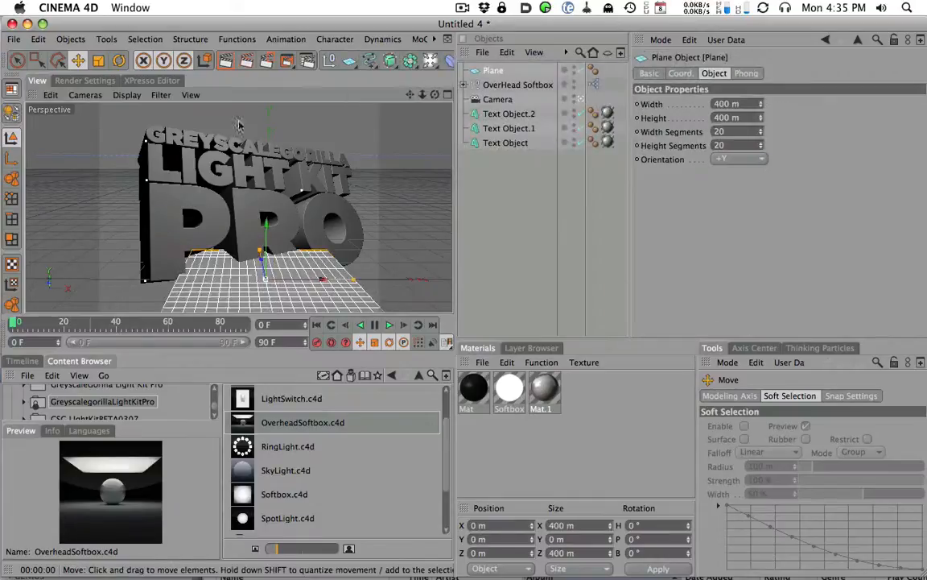
click(98, 60)
drag(310, 220, 232, 236)
- Place the floor plane beneath the text at about Y -67 m and Z 94 m, and render the view
key(e)
key(super+z)
drag(256, 279, 249, 263)
alt+drag(240, 196, 300, 182)
click(226, 62)
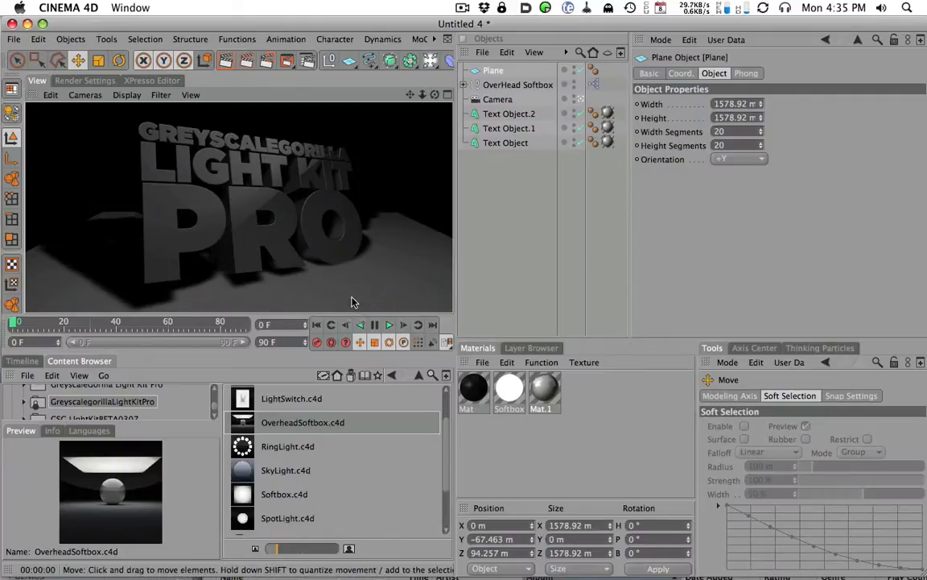
- Render the overhead softbox with its soft shadow maps, and try the None shadow type with another render
click(504, 85)
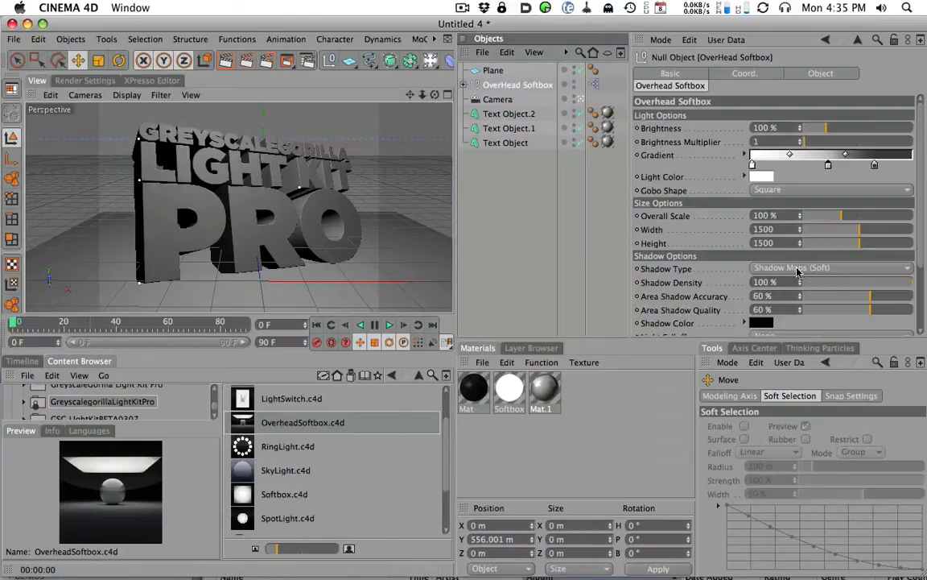
click(225, 61)
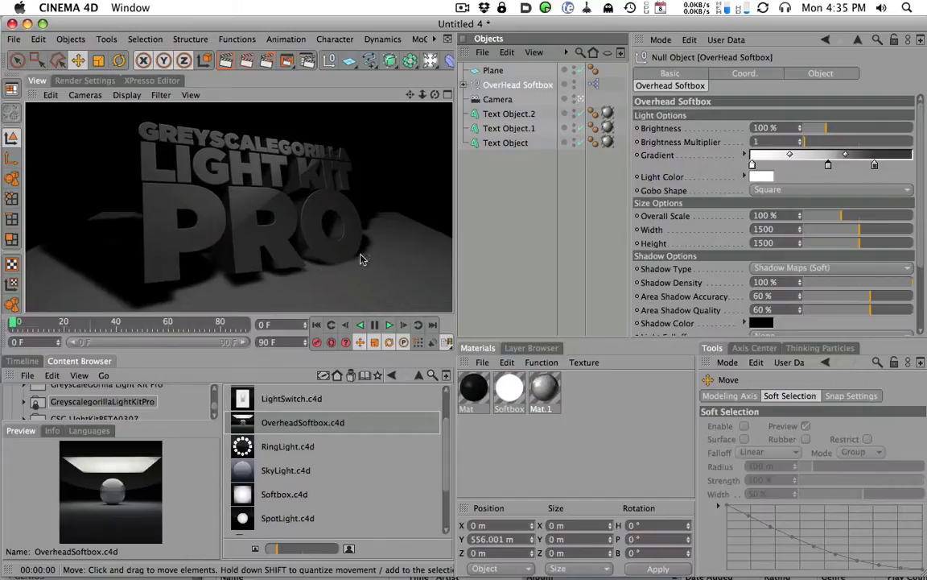
click(821, 268)
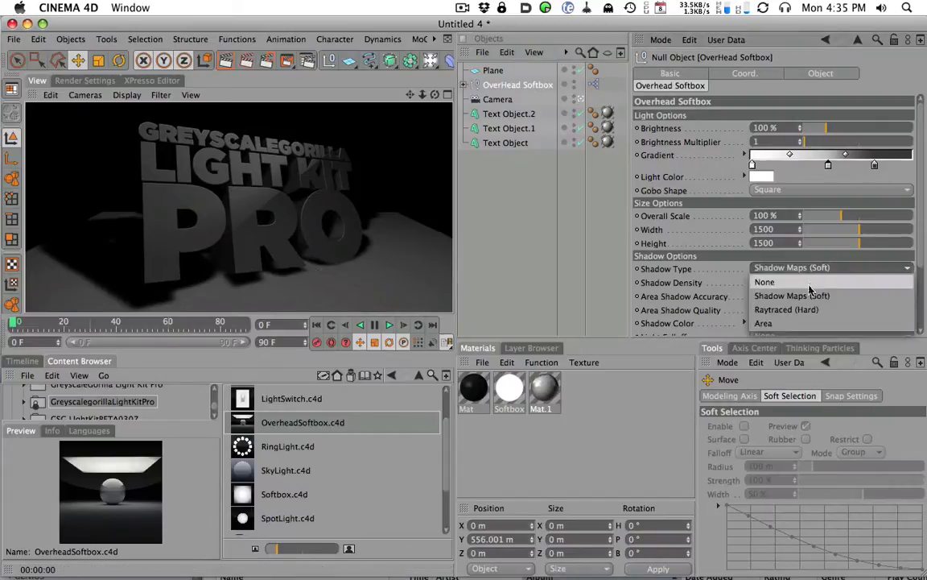
click(805, 283)
click(226, 60)
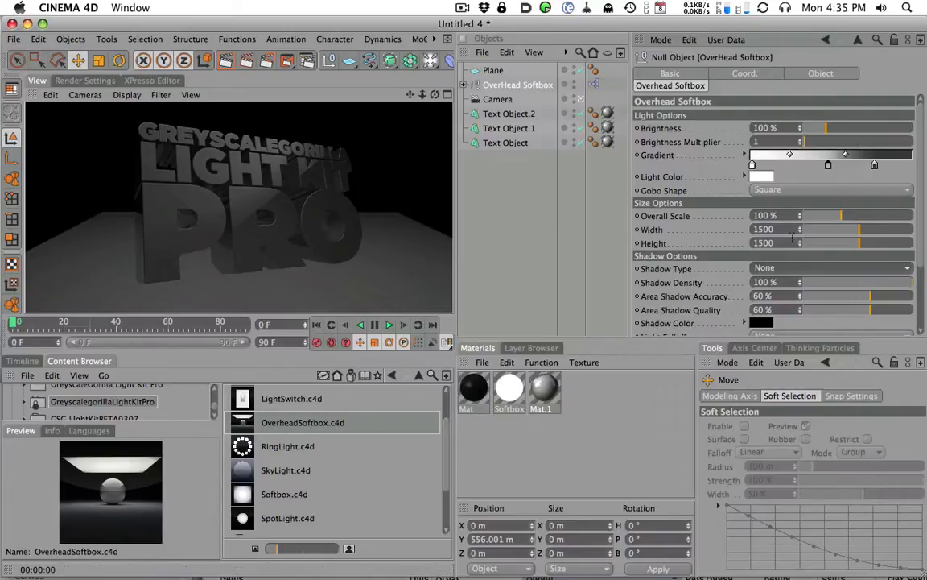
- Try the Raytraced (Hard) shadow type on the overhead softbox and render the view
scroll(827, 191, down, 4)
click(820, 254)
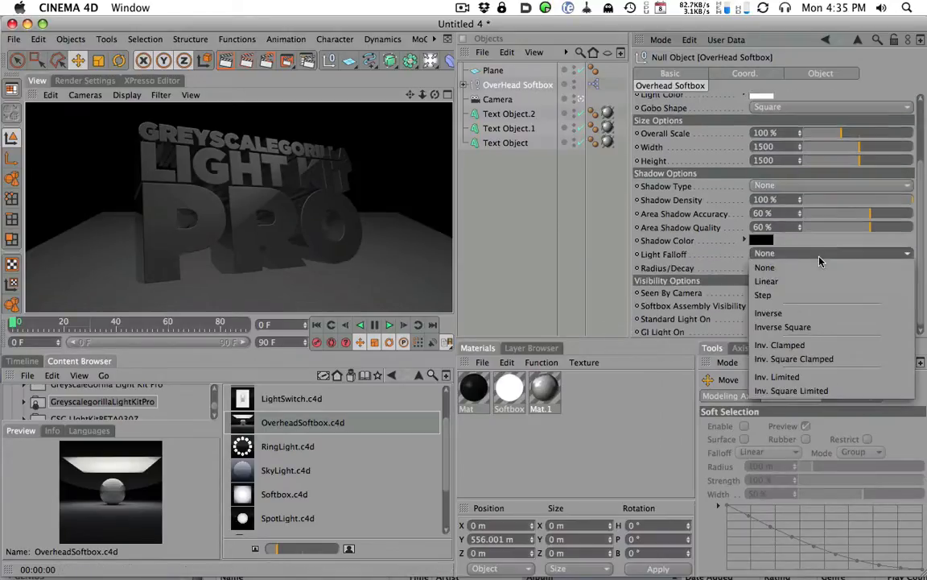
click(805, 186)
click(805, 186)
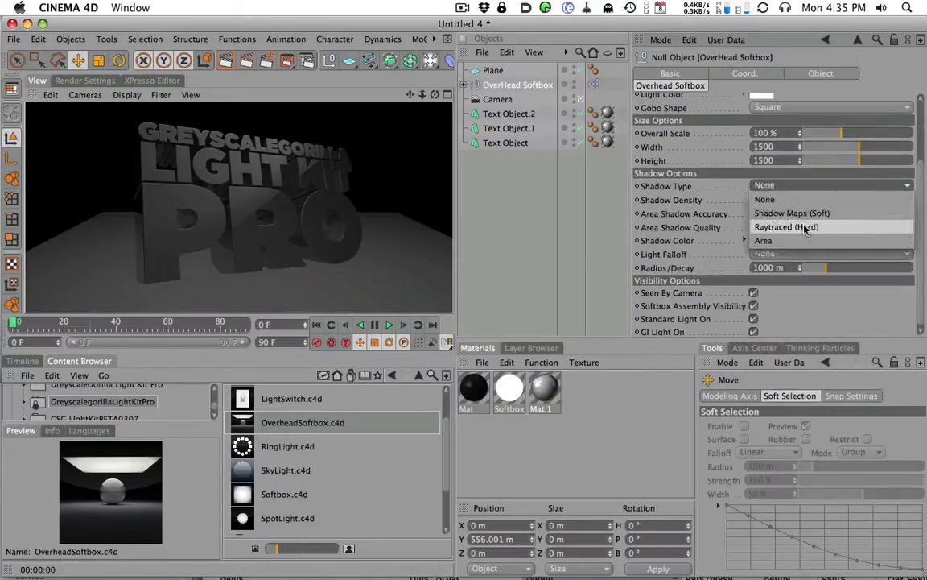
click(786, 227)
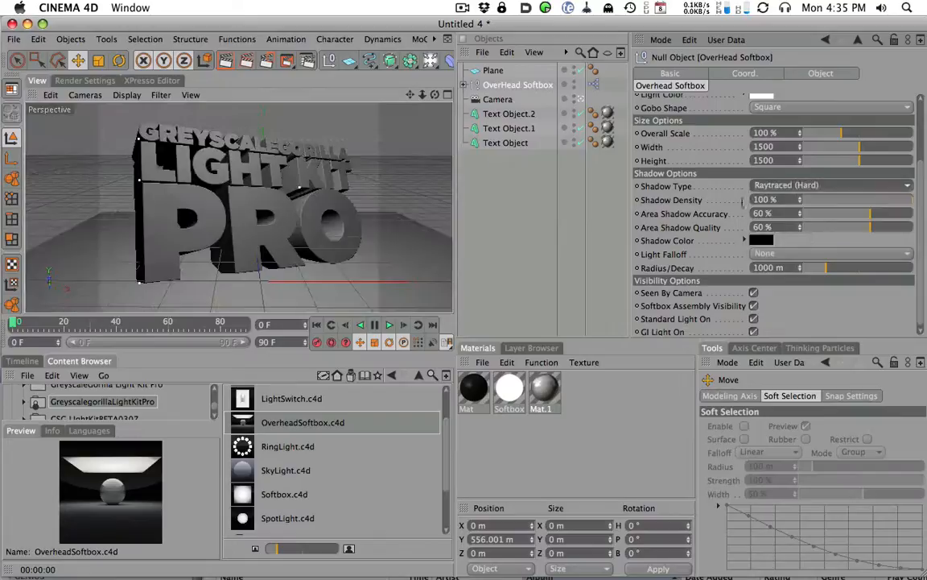
click(226, 61)
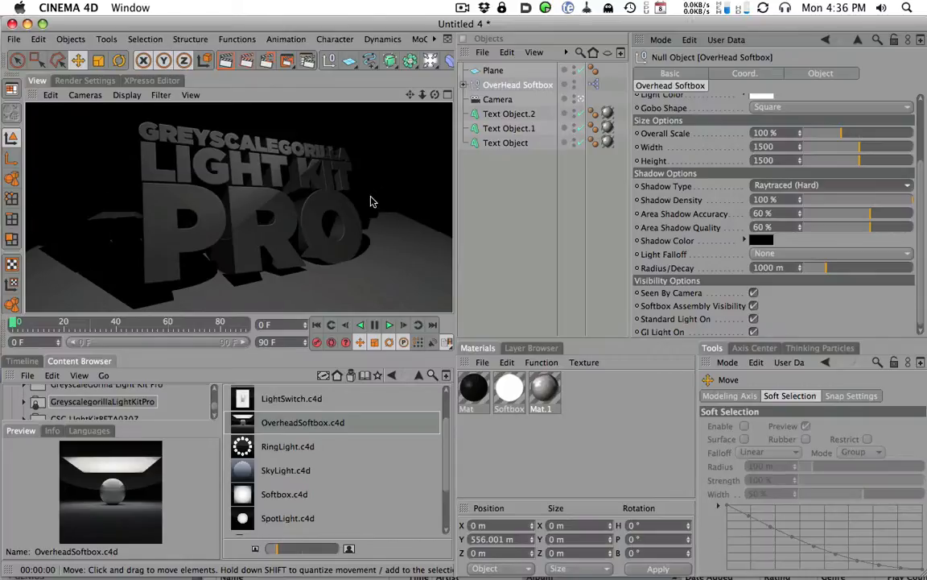
- Set the overhead softbox's shadow type to Area and render the view
click(793, 186)
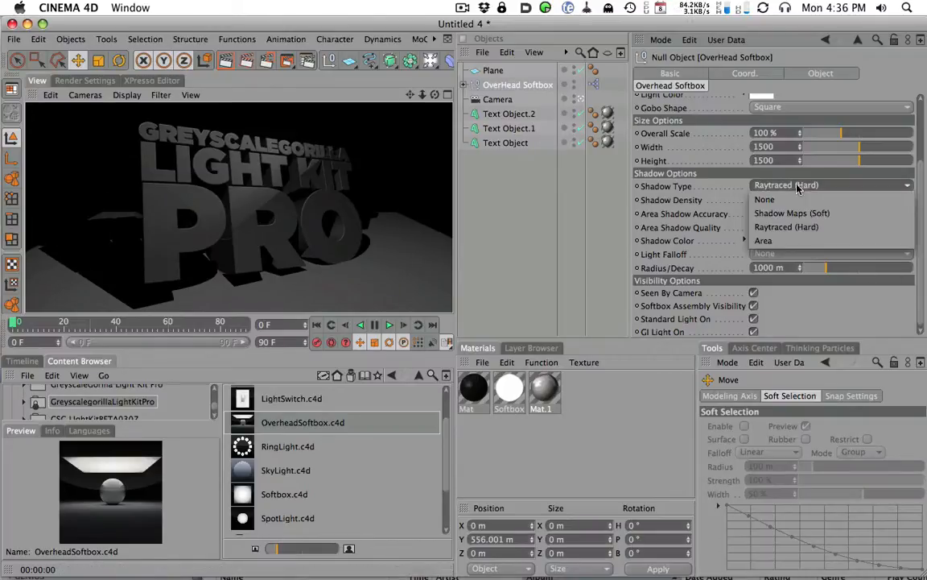
click(795, 240)
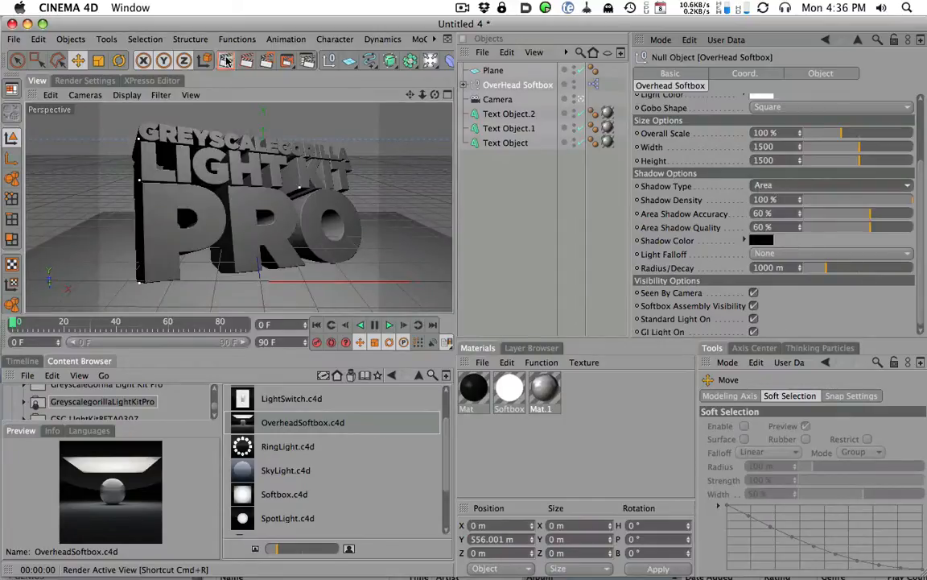
key(ctrl+r)
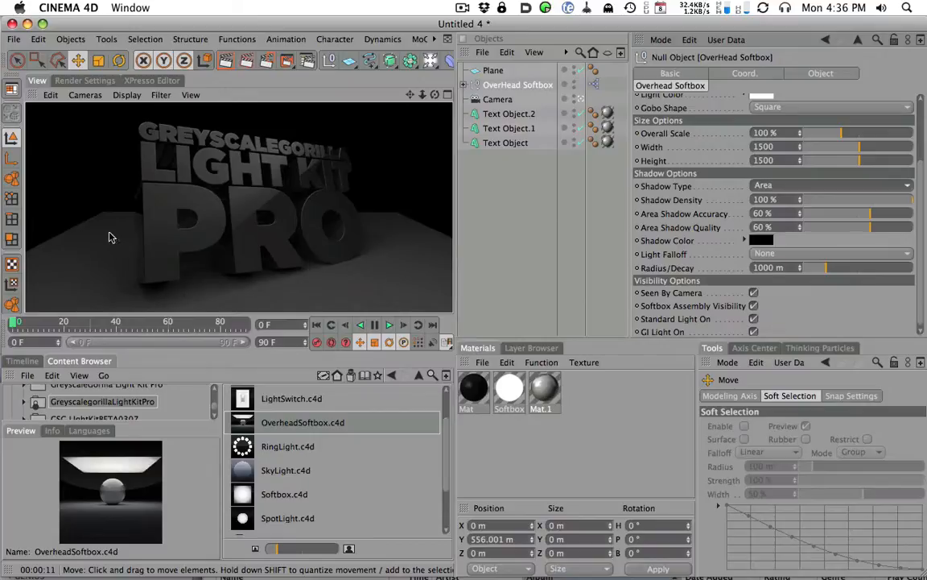
- Try and undo a 175 % overall scale on the softbox, and set its brightness to 173 %, rendering the view
drag(858, 133, 870, 137)
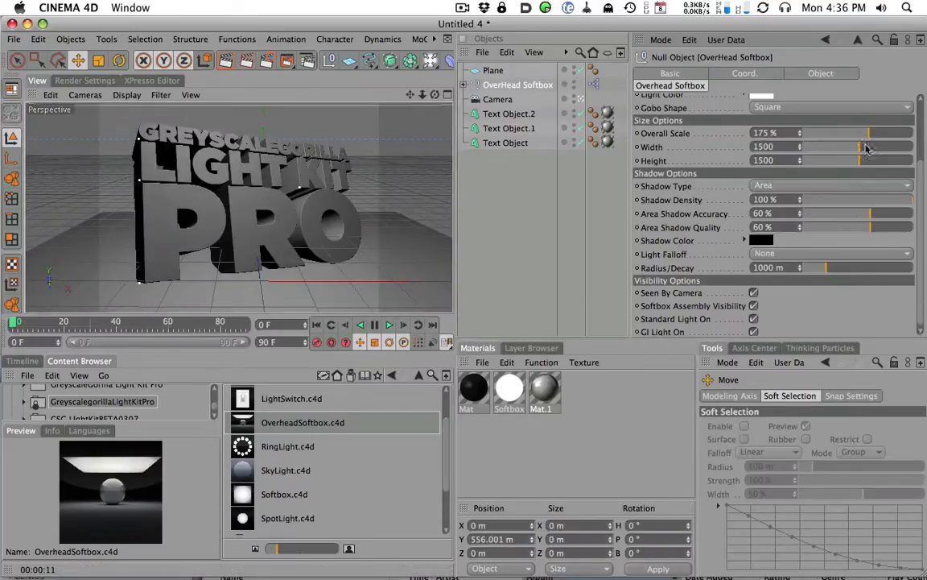
key(super+z)
drag(921, 171, 921, 101)
mouse_move(831, 129)
mouse_down()
mouse_move(855, 131)
mouse_move(843, 131)
mouse_up()
click(224, 66)
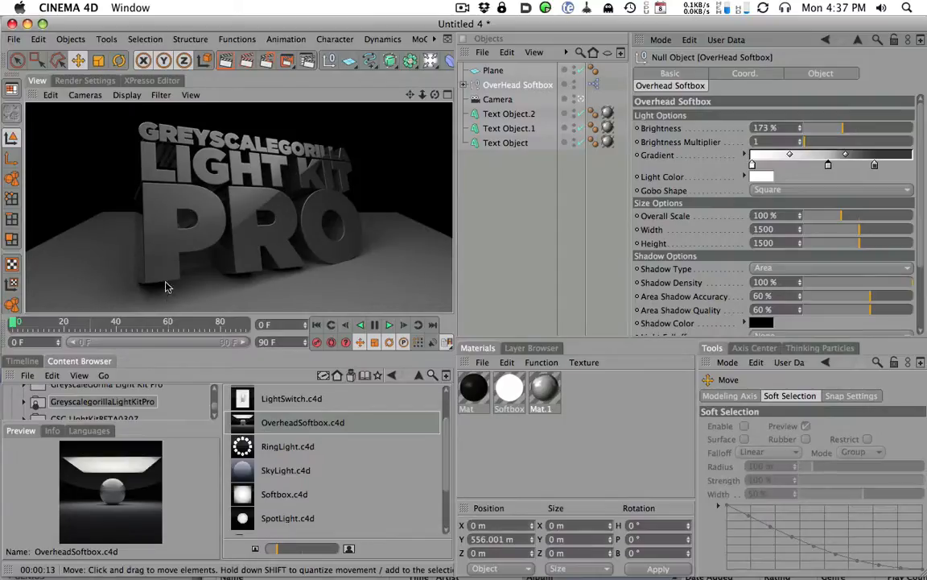
- Try shrinking the softbox to an overall scale of 25 % and render the text close up
alt+right_drag(409, 186, 193, 226)
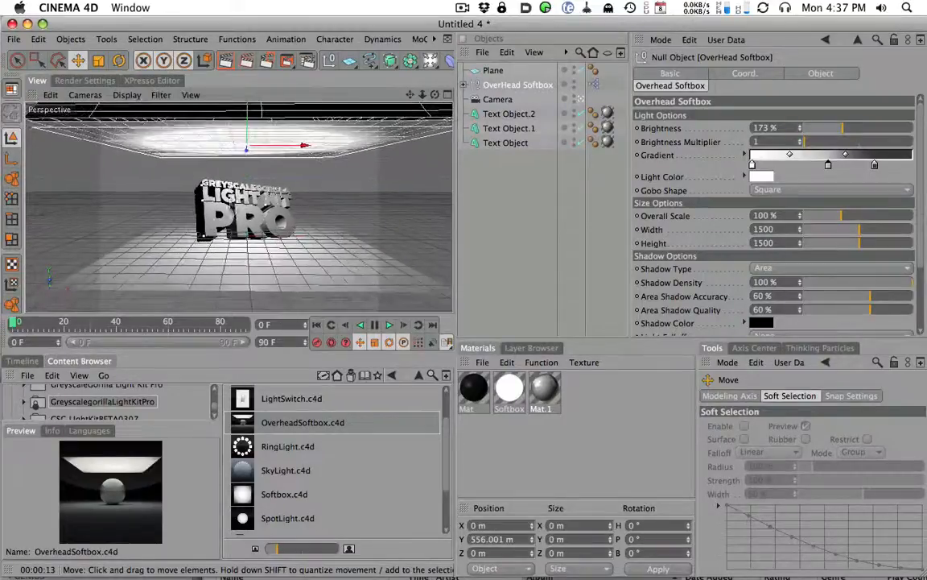
alt+drag(380, 176, 301, 200)
drag(844, 216, 813, 216)
alt+right_drag(259, 253, 307, 179)
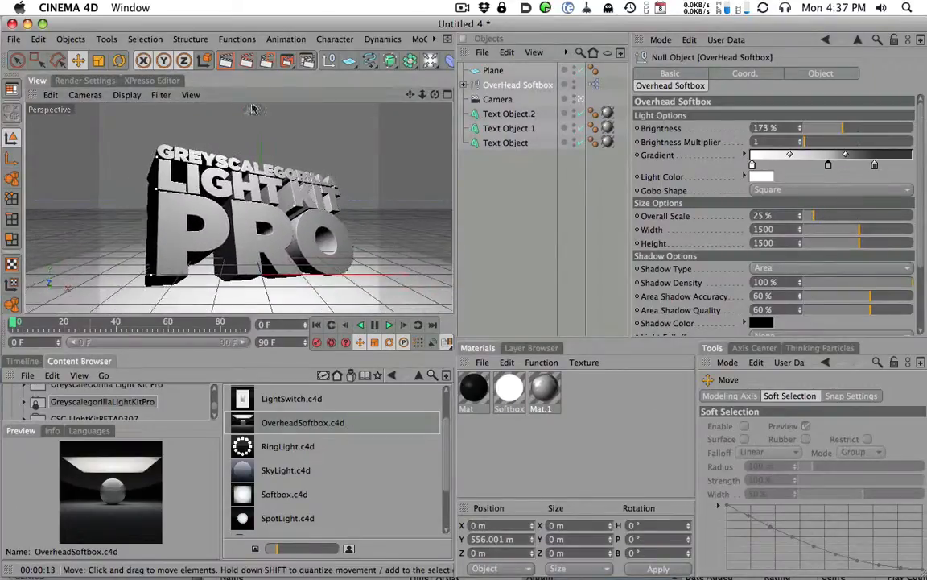
click(226, 61)
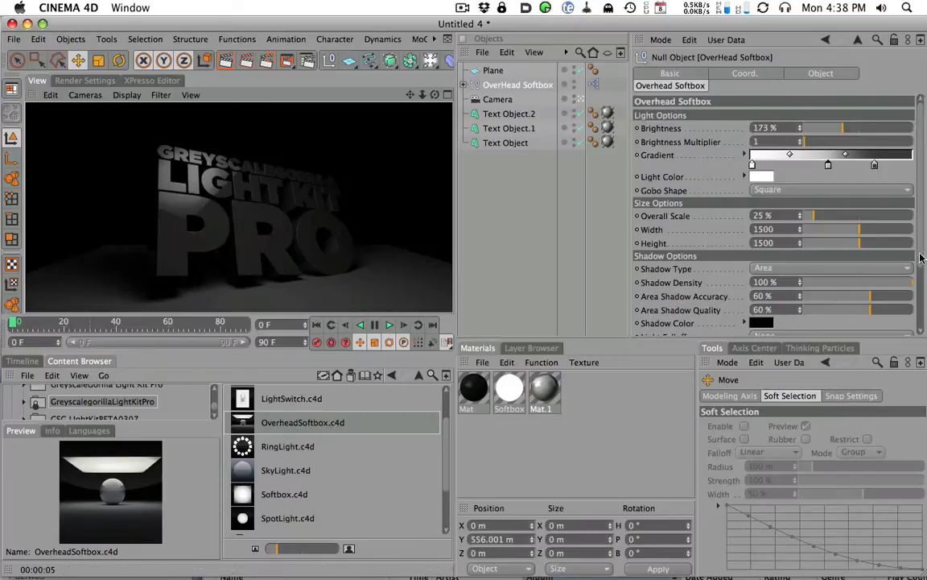
- Set the softbox's overall scale to 84 % and render the view
scroll(923, 257, down, 5)
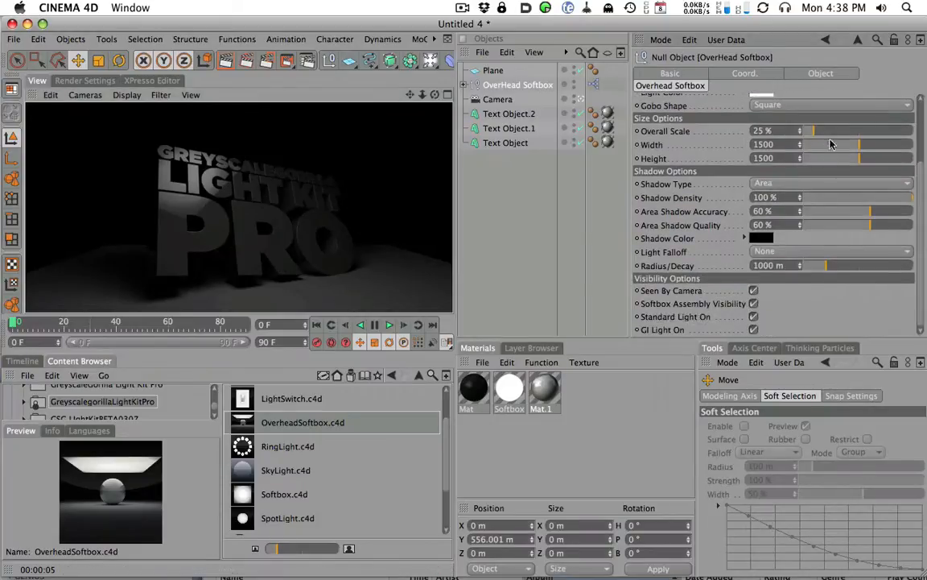
drag(819, 139, 835, 131)
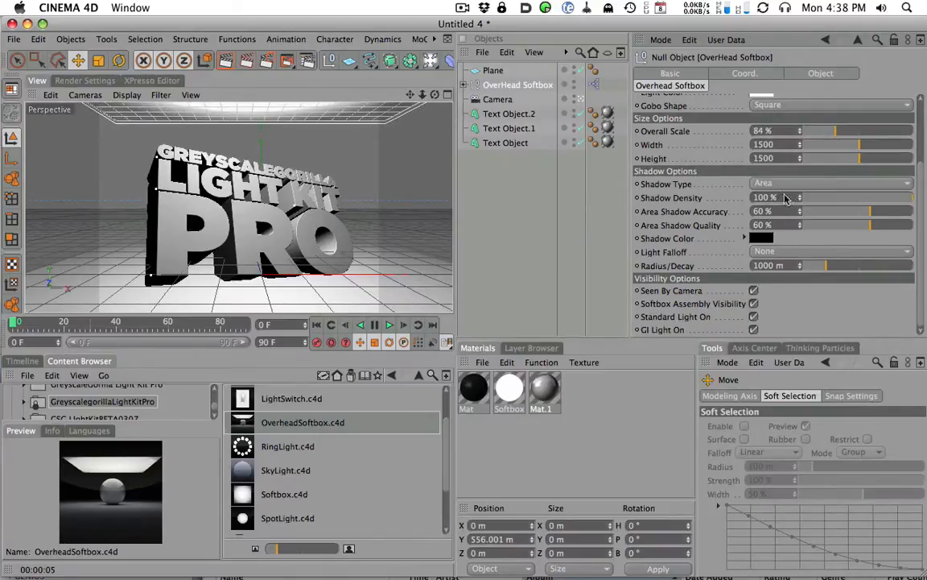
click(225, 62)
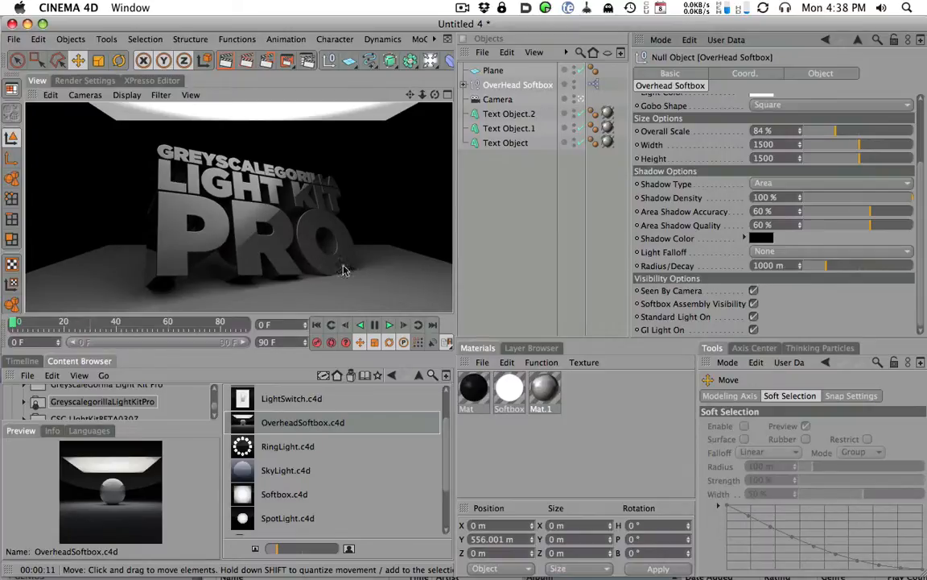
- Try a shadow density of 60 % on the softbox and settle on 82 %, rendering the view for each
drag(912, 200, 874, 204)
click(227, 63)
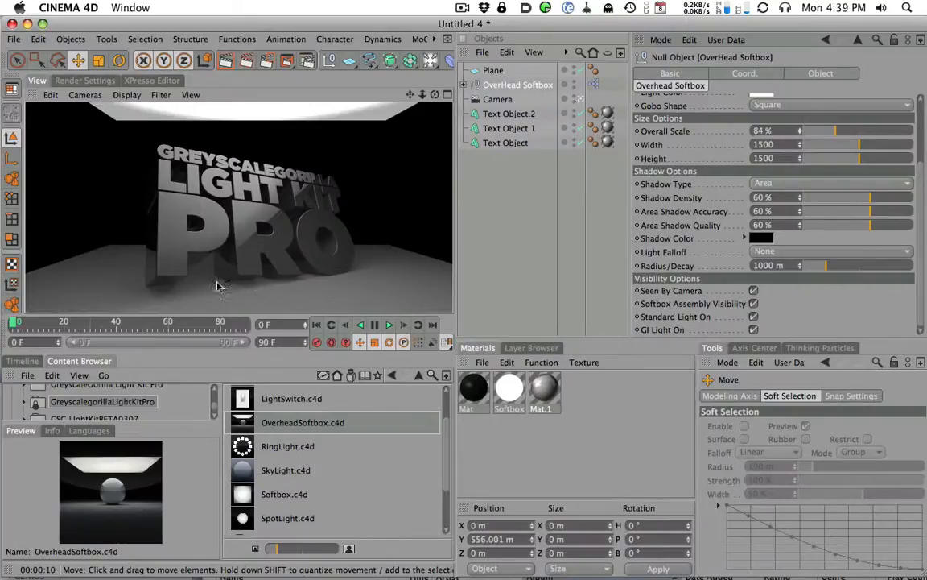
drag(884, 197, 891, 203)
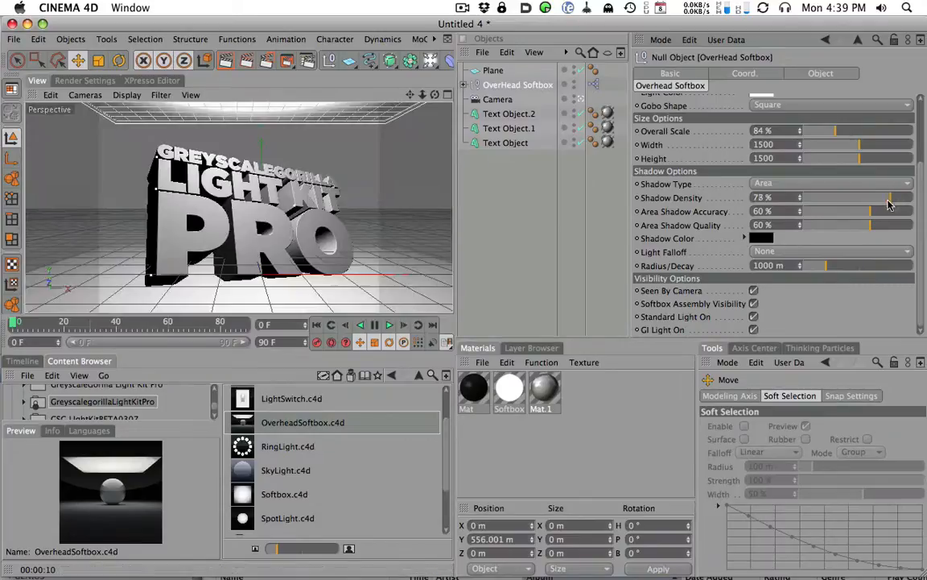
click(226, 60)
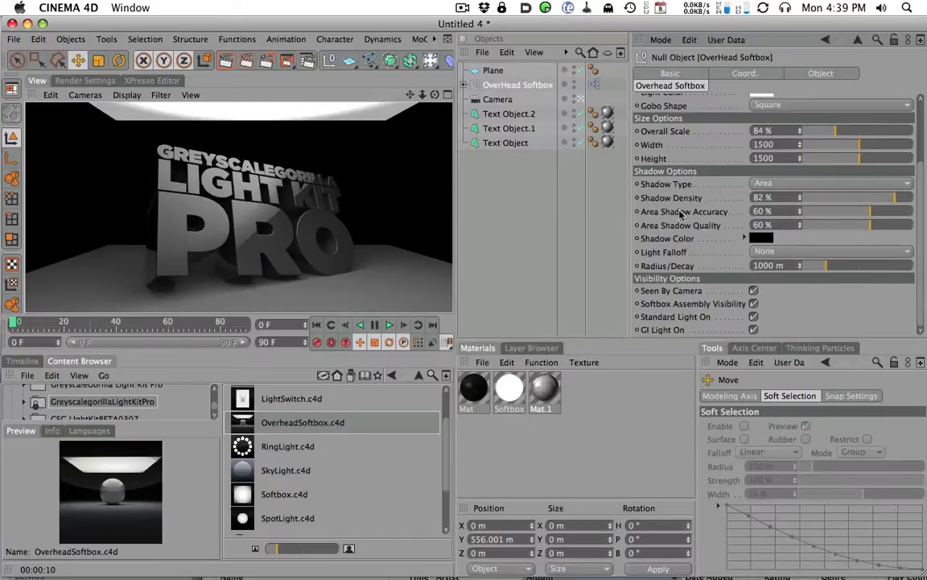
- Raise the area shadow accuracy to 74 % and quality to 73 %, and try both at 13 % with a render
click(869, 214)
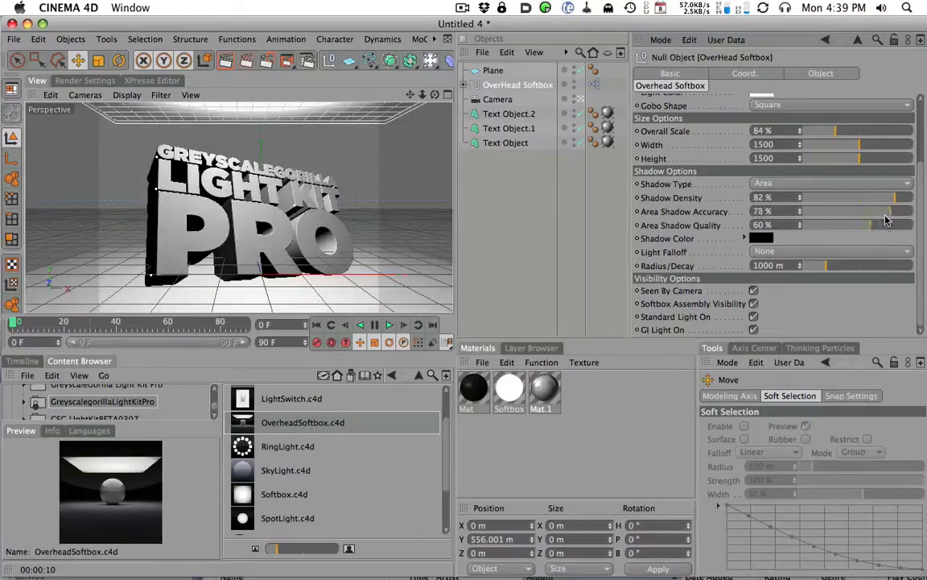
drag(870, 219, 889, 230)
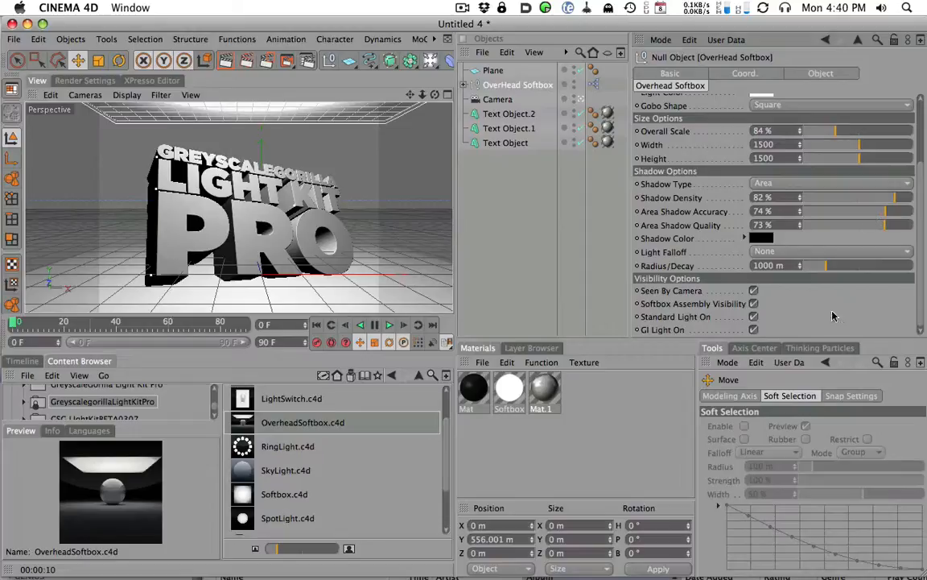
click(820, 211)
click(816, 224)
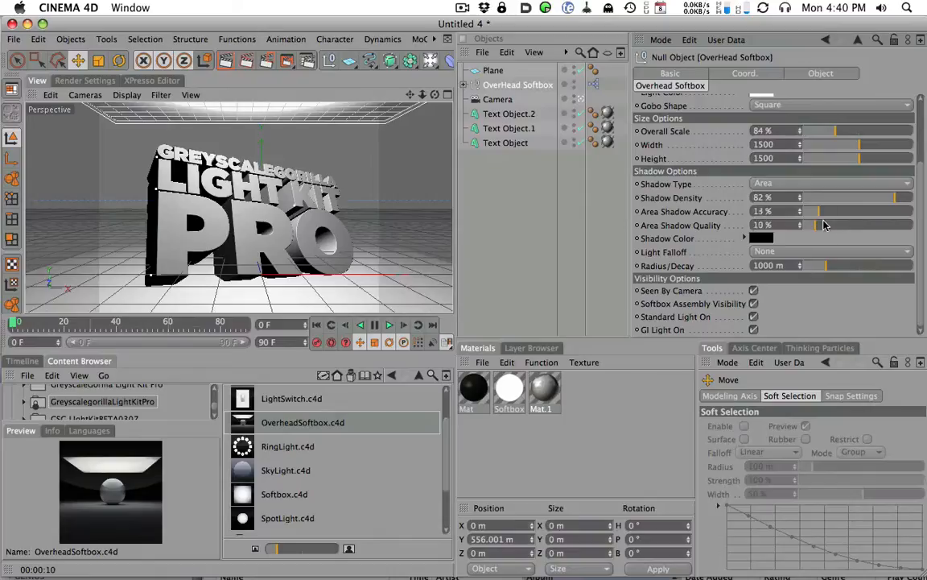
click(222, 65)
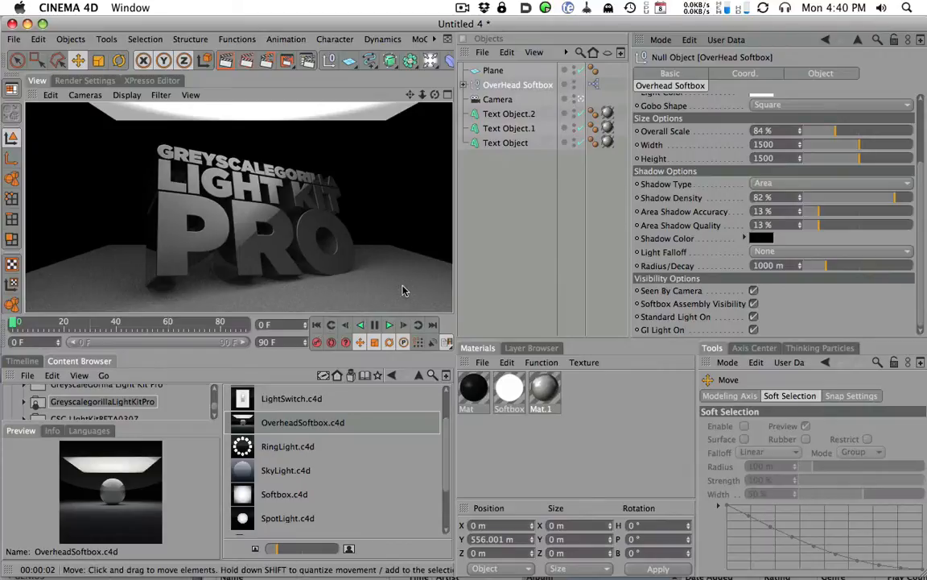
- Try area shadow accuracy and quality at 80 % each and render the view
drag(874, 210, 892, 212)
click(893, 225)
click(224, 61)
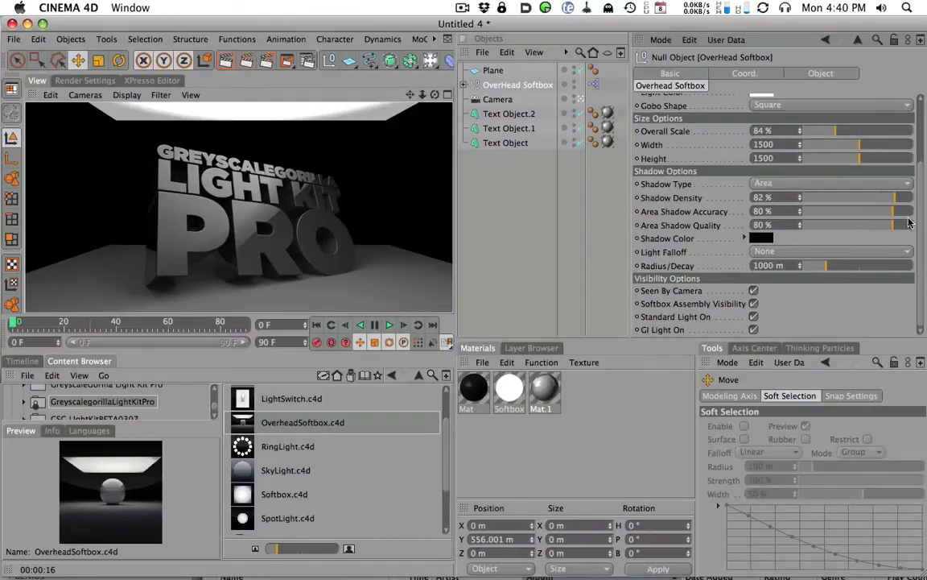
- Set the softbox's area shadow accuracy to 81 % and quality to 60 %, and render the view
drag(896, 217, 876, 216)
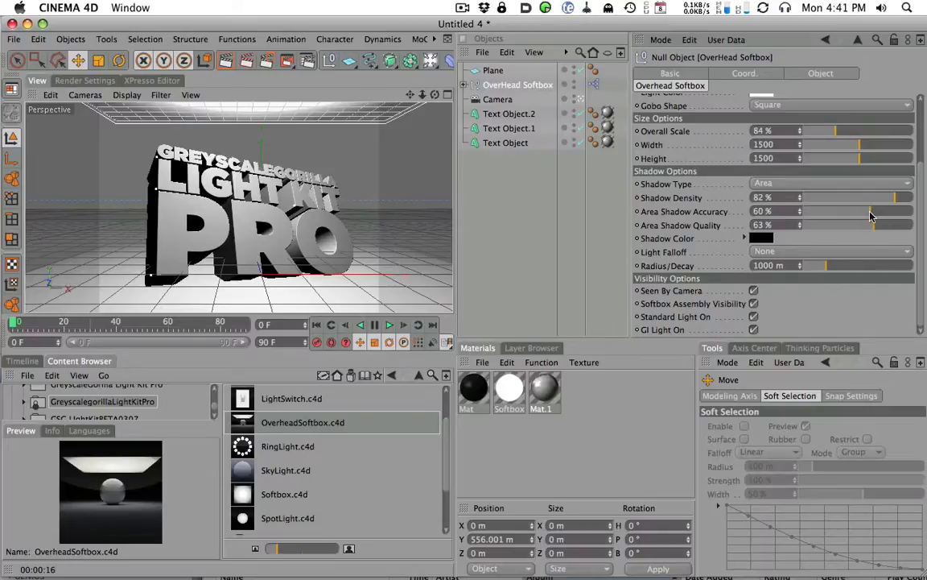
drag(869, 228, 870, 230)
drag(877, 230, 880, 229)
drag(887, 213, 892, 213)
click(870, 226)
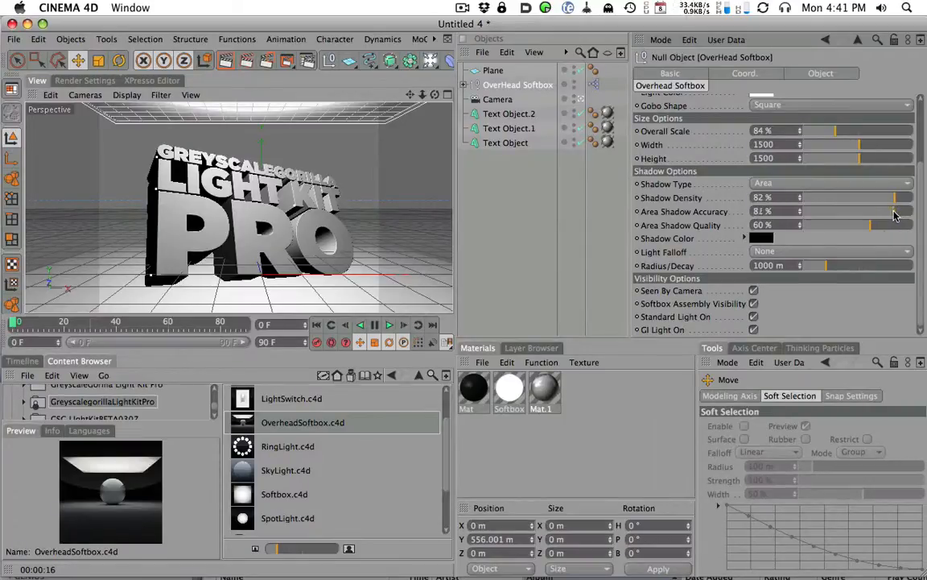
mouse_move(898, 214)
mouse_down()
mouse_move(866, 214)
mouse_move(891, 217)
mouse_up()
drag(884, 215, 894, 214)
click(227, 62)
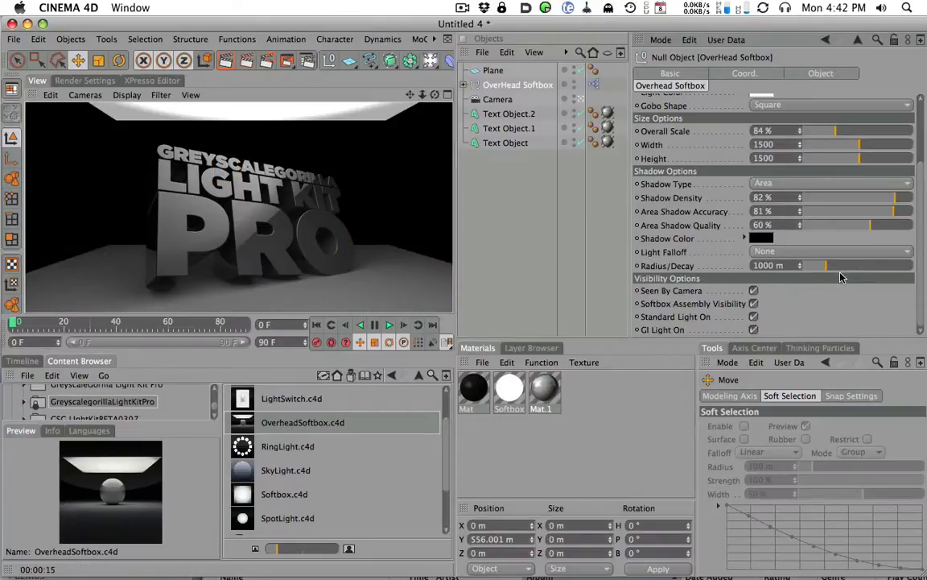
- Set the softbox's shadow color to bright red (R 238, G 9, B 9) and render the view
click(773, 237)
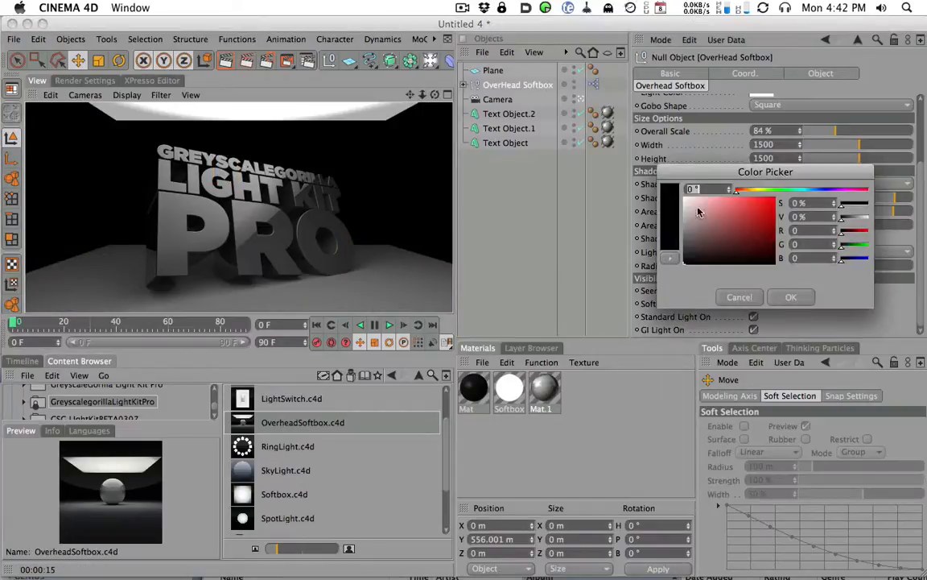
click(706, 198)
click(771, 201)
click(791, 297)
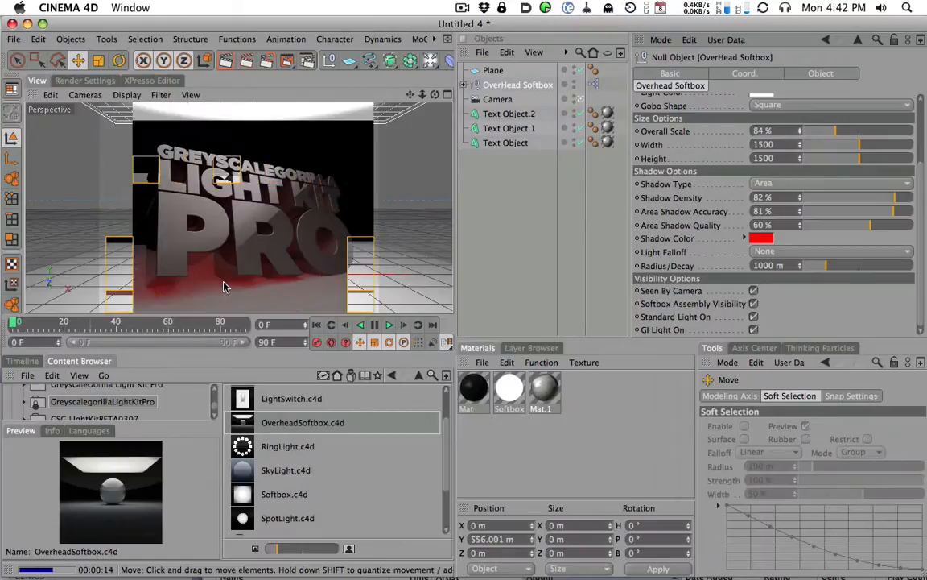
- Set the overhead softbox's shadow color to a dark blue-grey with a hue of 199° and render the view
click(761, 236)
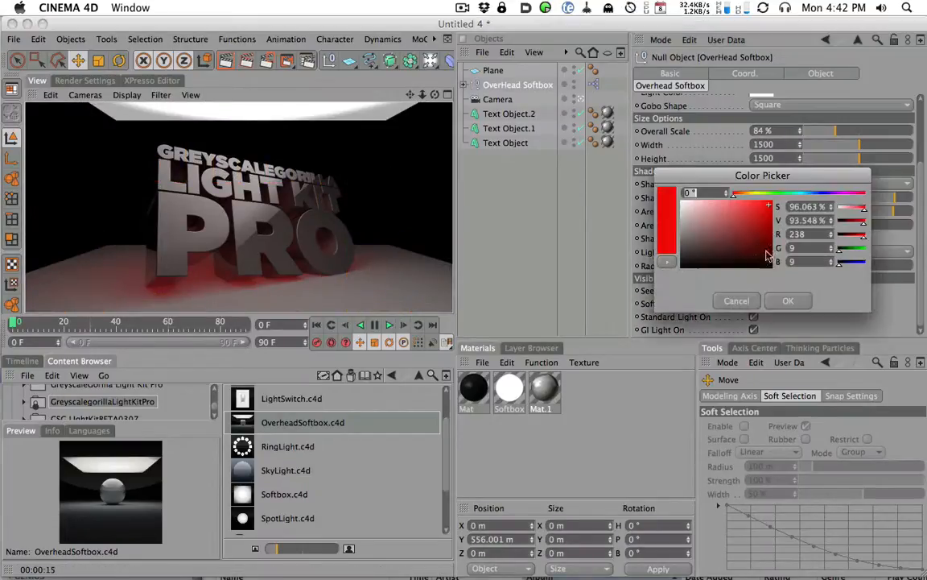
drag(736, 193, 806, 195)
drag(708, 215, 694, 252)
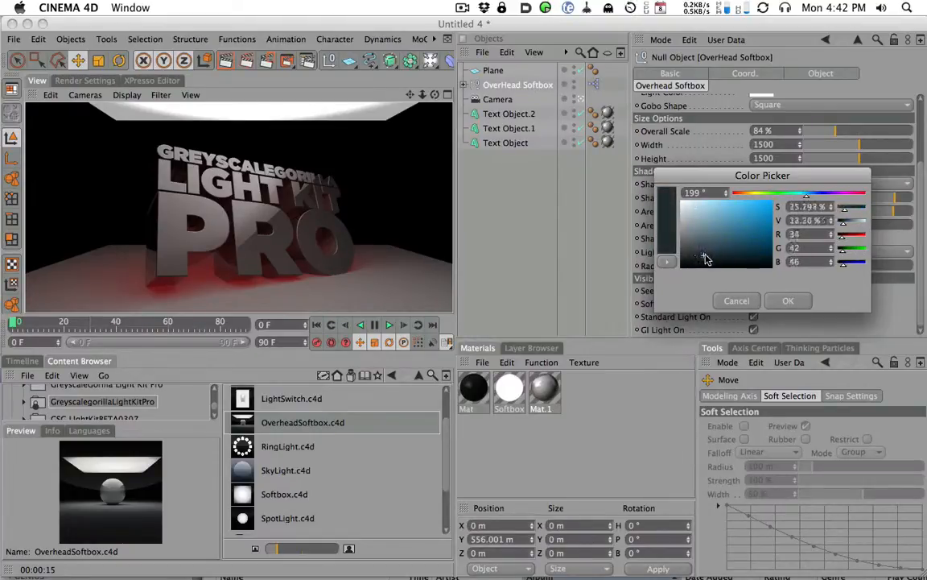
click(788, 301)
click(225, 61)
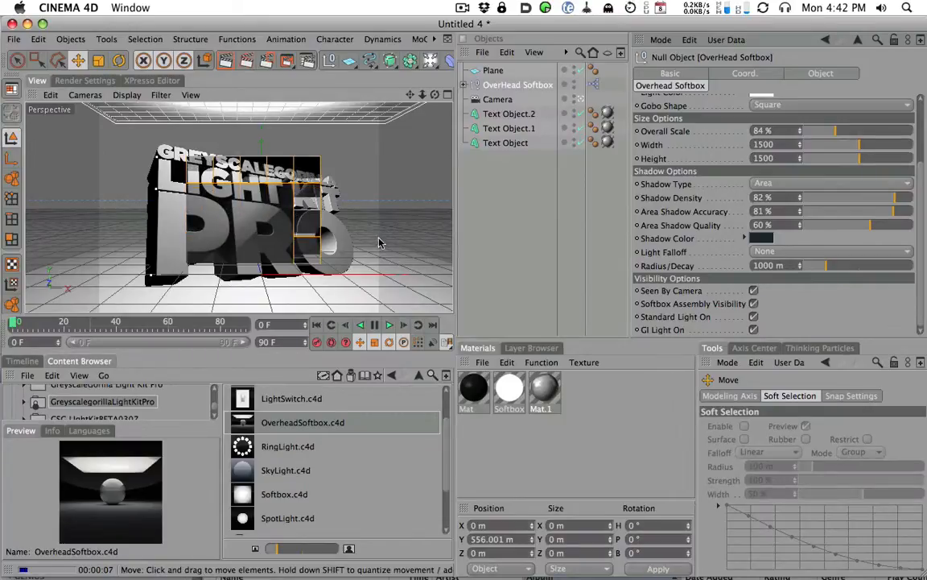
- Recolor the text objects' material Mat.1 to blue with R 86, G 103, B 204
click(505, 119)
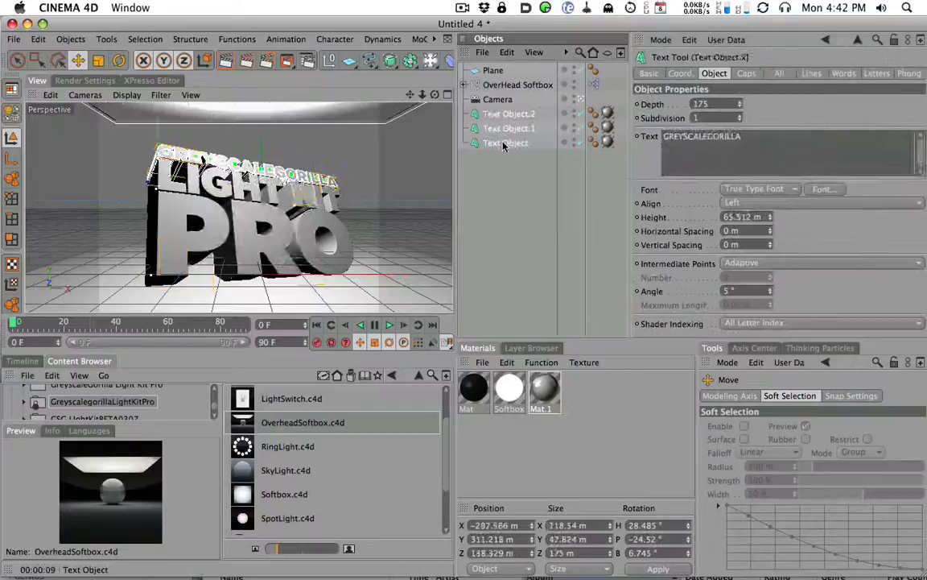
shift+click(505, 143)
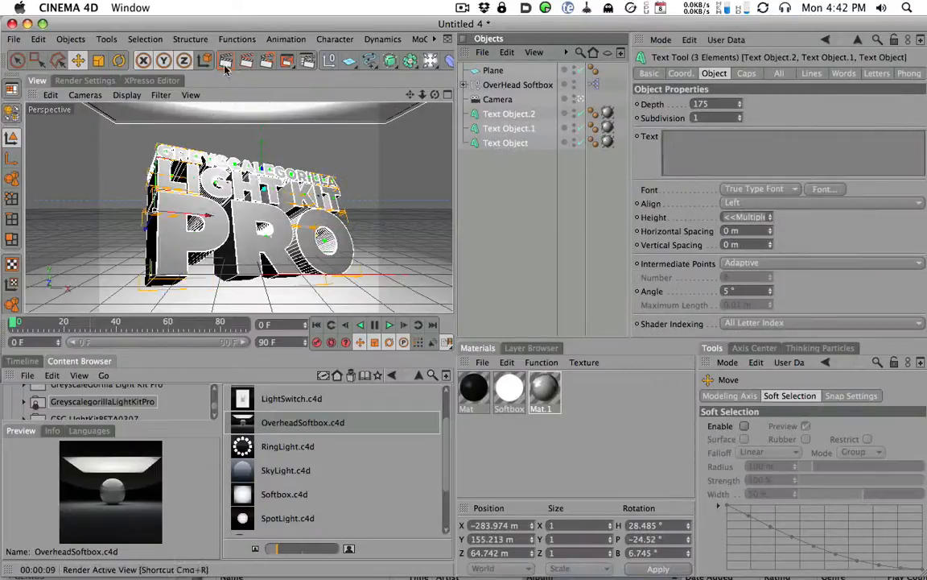
double_click(544, 389)
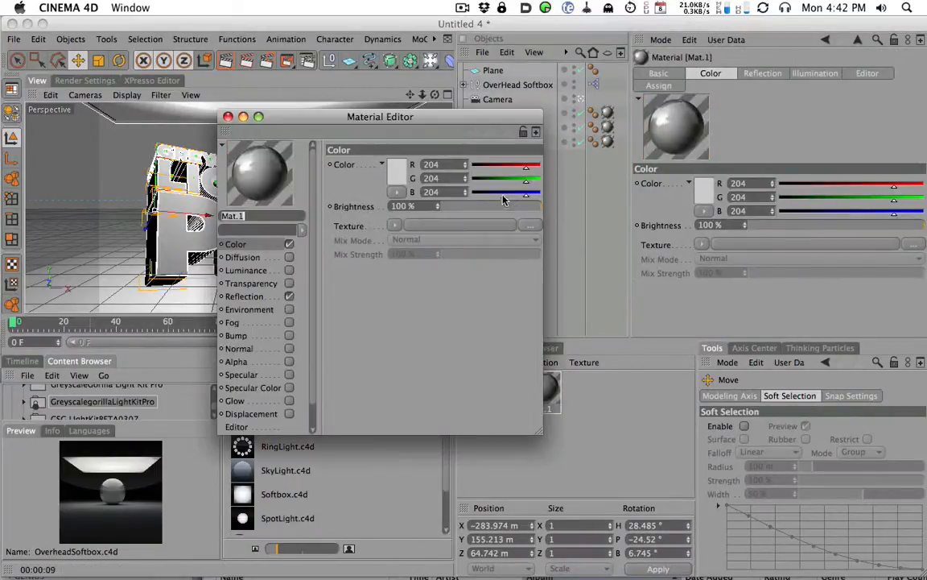
click(499, 180)
click(495, 166)
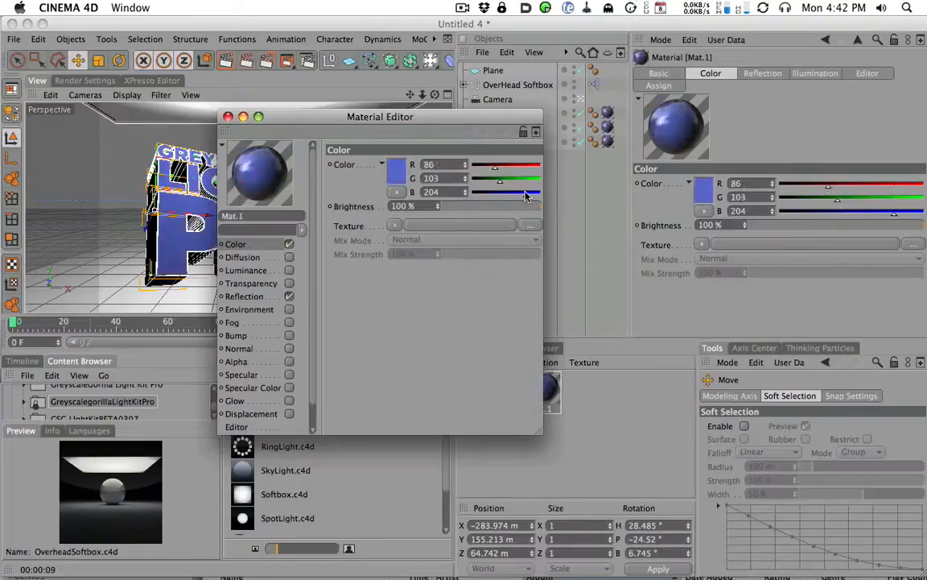
click(228, 117)
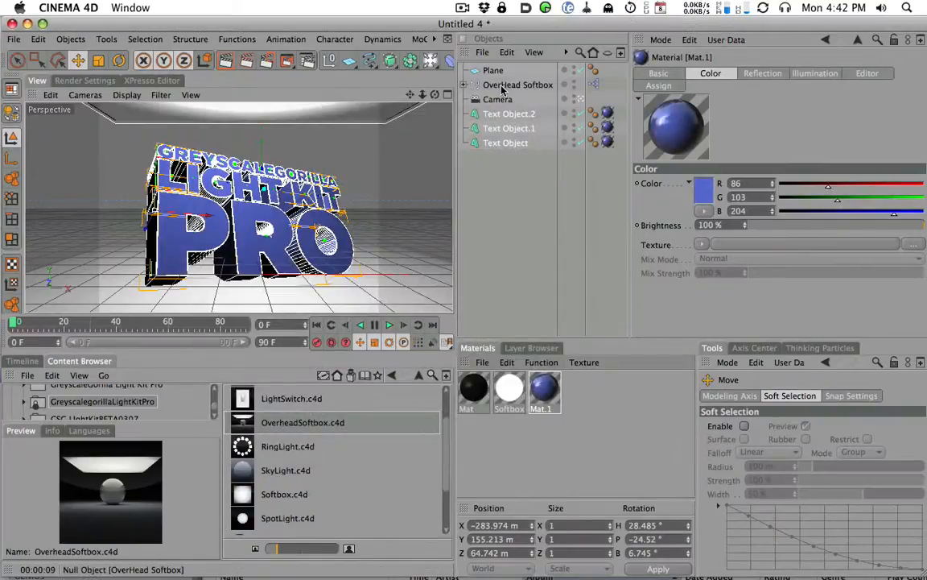
- Set the overhead softbox's shadow color to dark blue-grey (R 35, G 48, B 54) and render the view
click(541, 85)
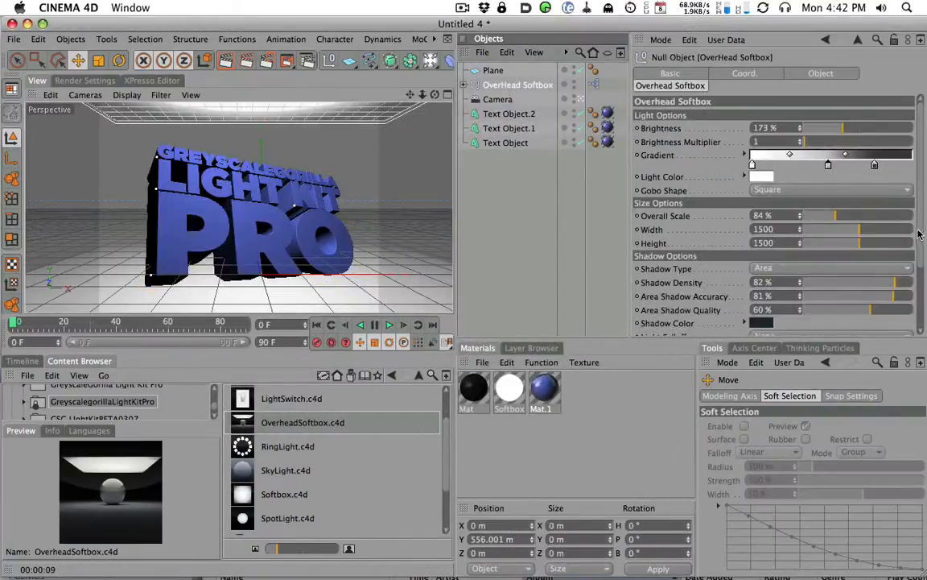
scroll(915, 300, down, 3)
click(764, 240)
drag(711, 256, 712, 250)
click(718, 255)
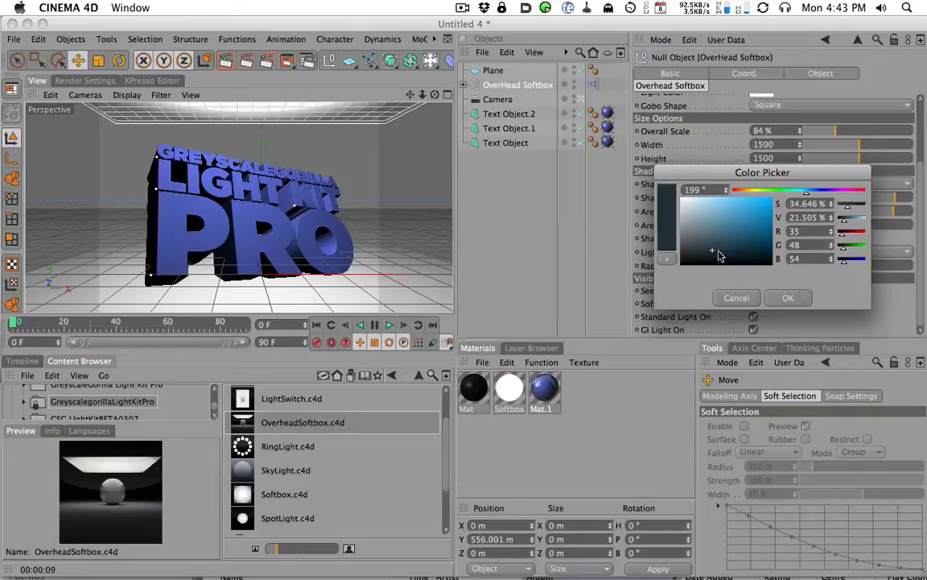
key(Return)
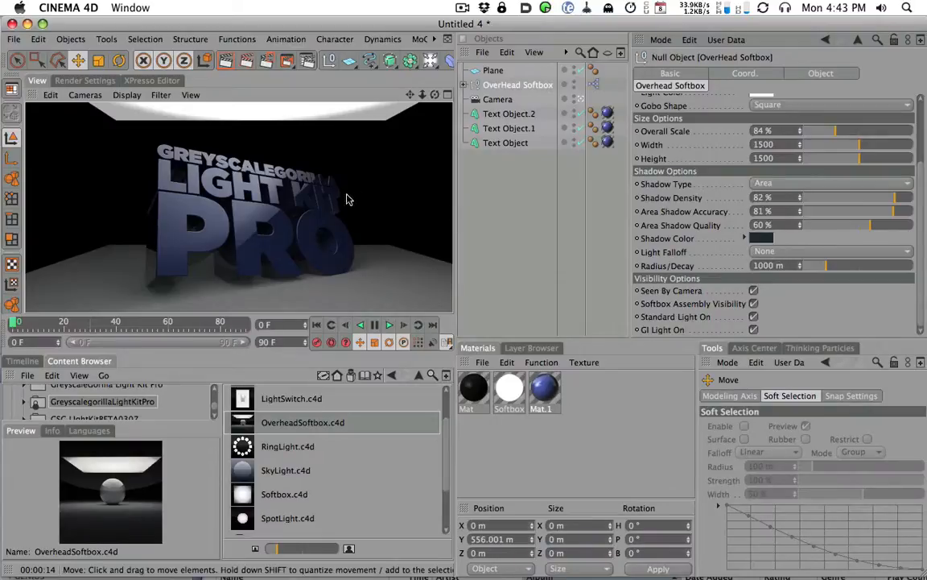
- Set the softbox's light falloff to Linear and start a render of a wider view
click(776, 252)
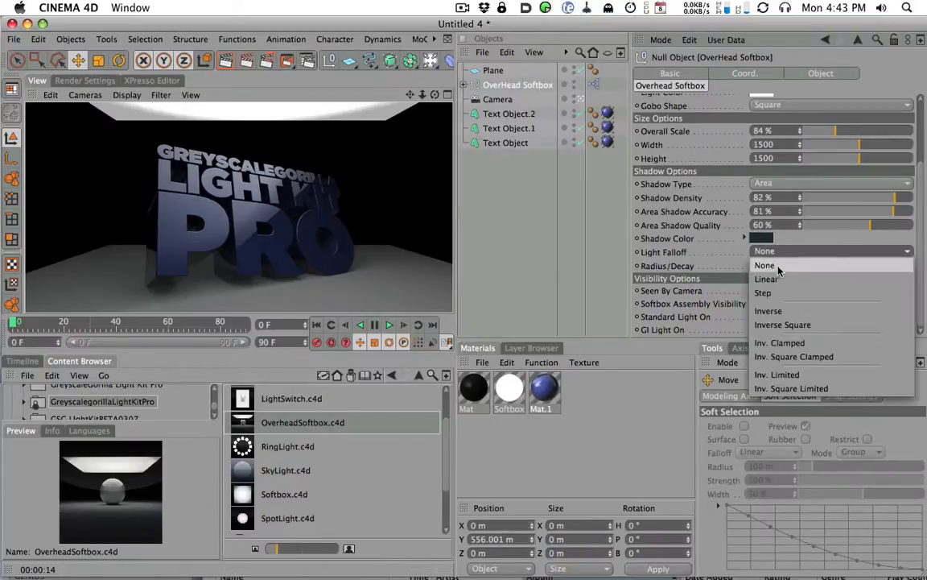
click(779, 280)
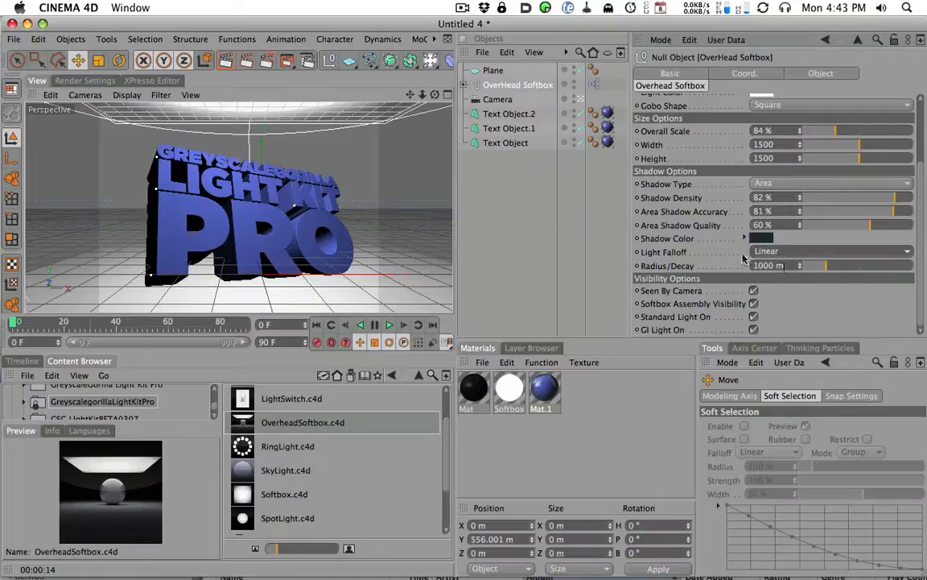
scroll(95, 271, down, 5)
alt+drag(96, 271, 314, 208)
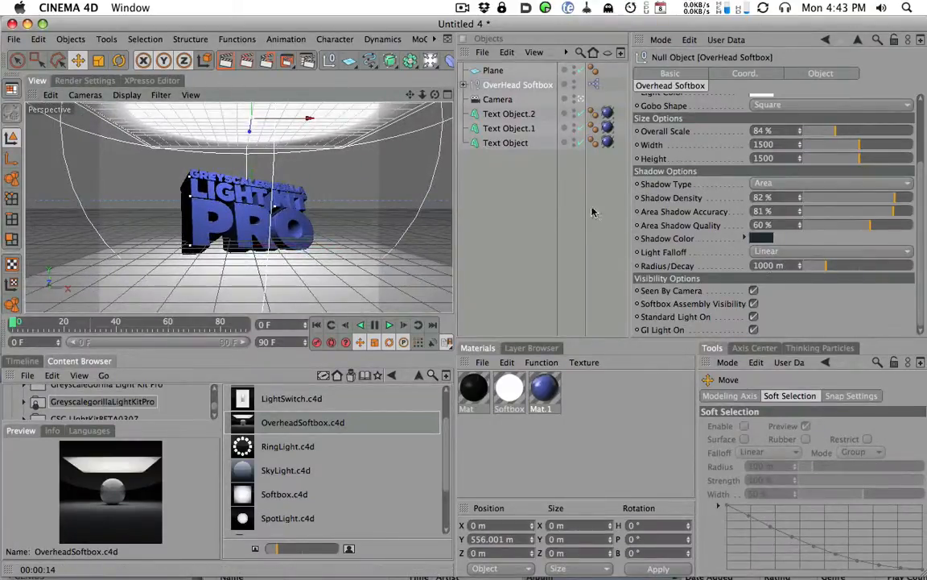
click(227, 70)
- Change the softbox's shadow type to Shadow Maps (Soft) and render the view
click(829, 182)
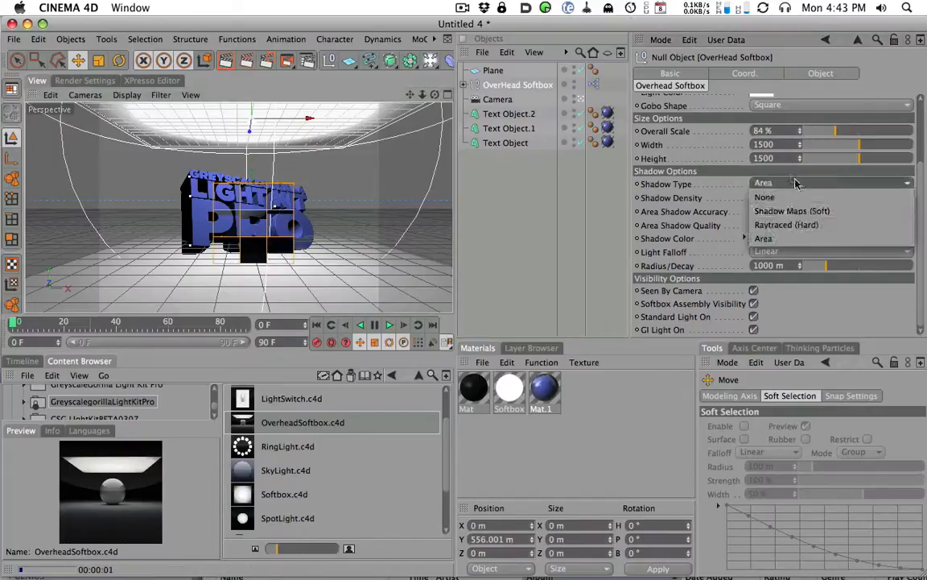
click(777, 213)
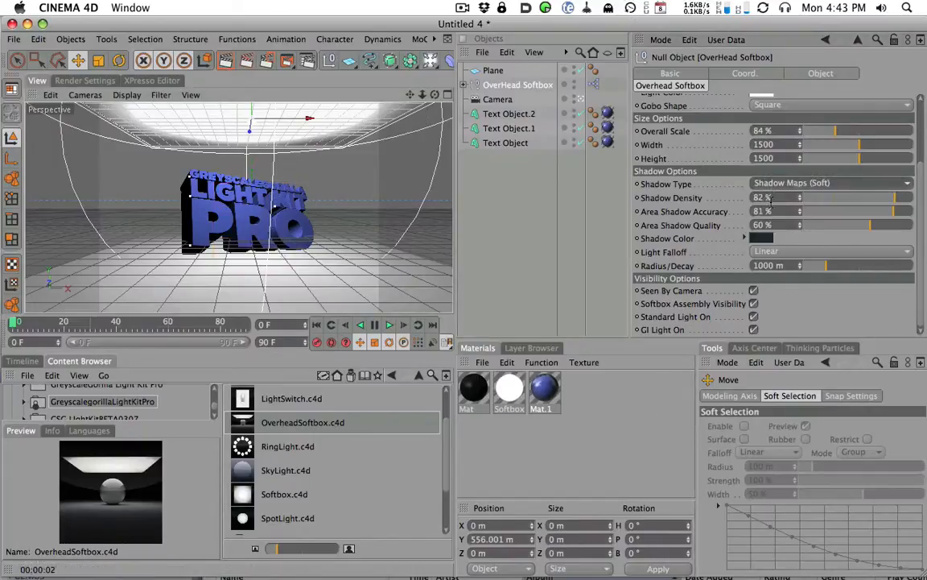
click(226, 62)
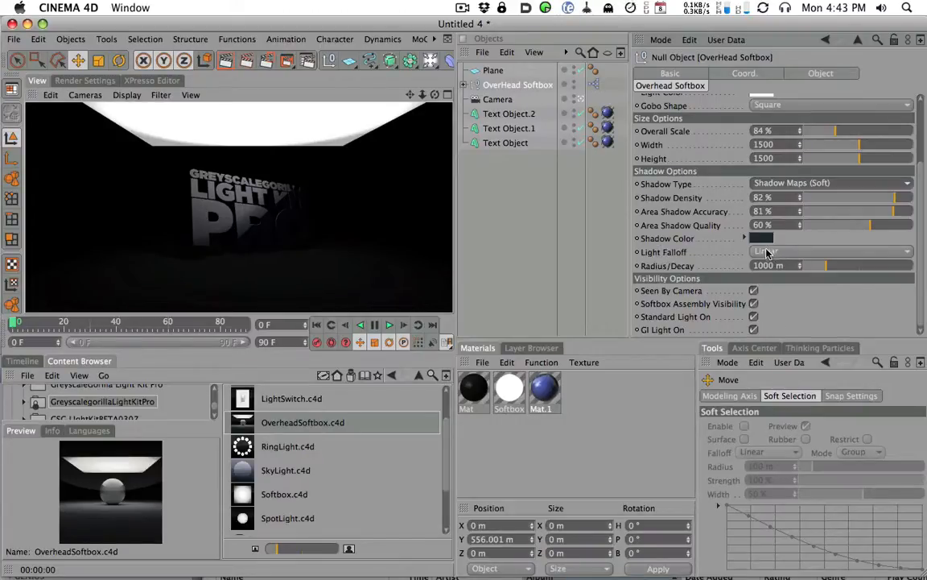
- Look through the softbox's available light falloff types and render the scene from farther away
alt+right_drag(362, 189, 191, 226)
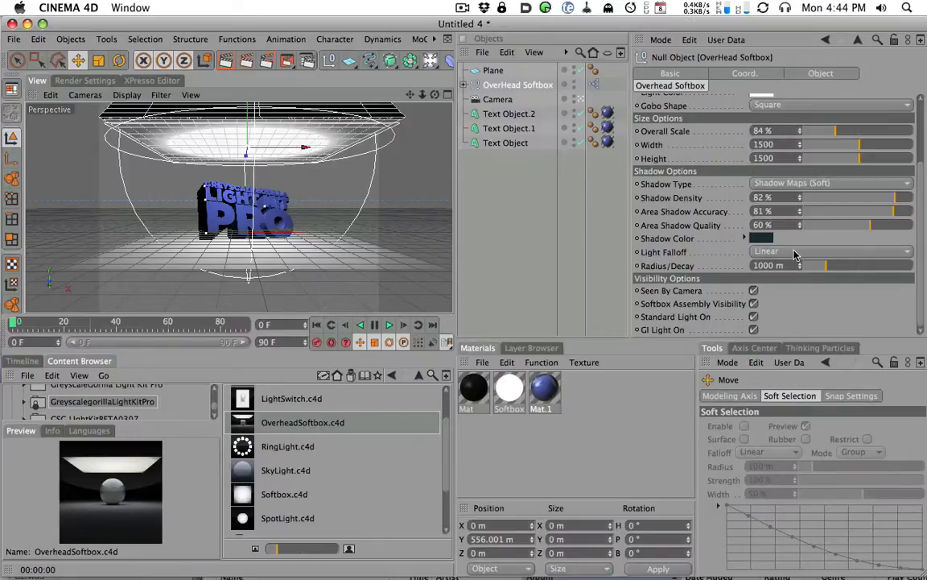
click(773, 252)
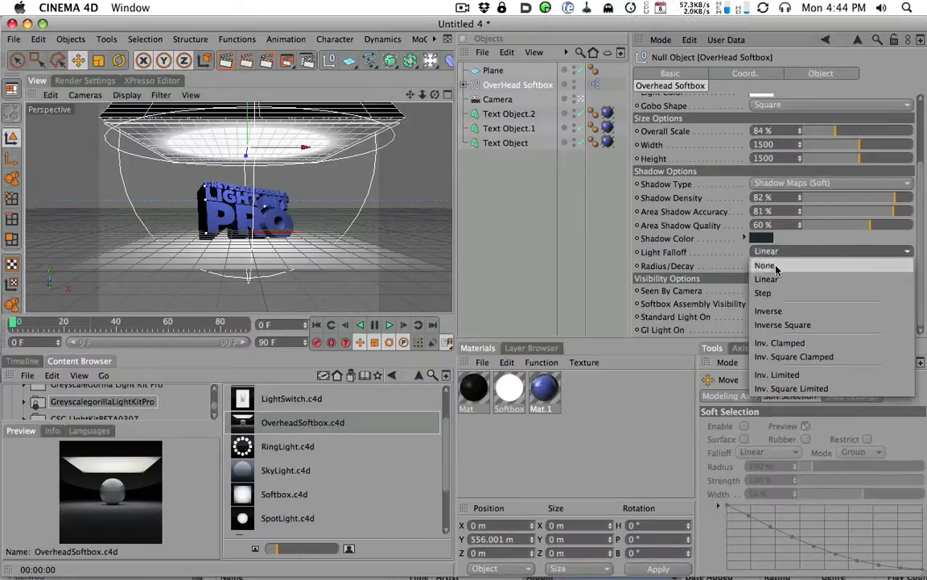
click(781, 253)
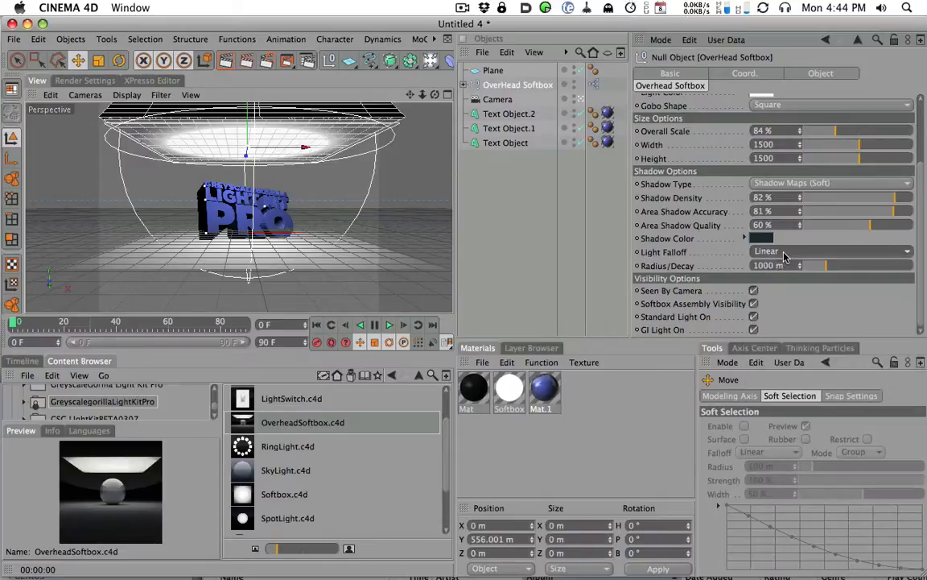
click(786, 254)
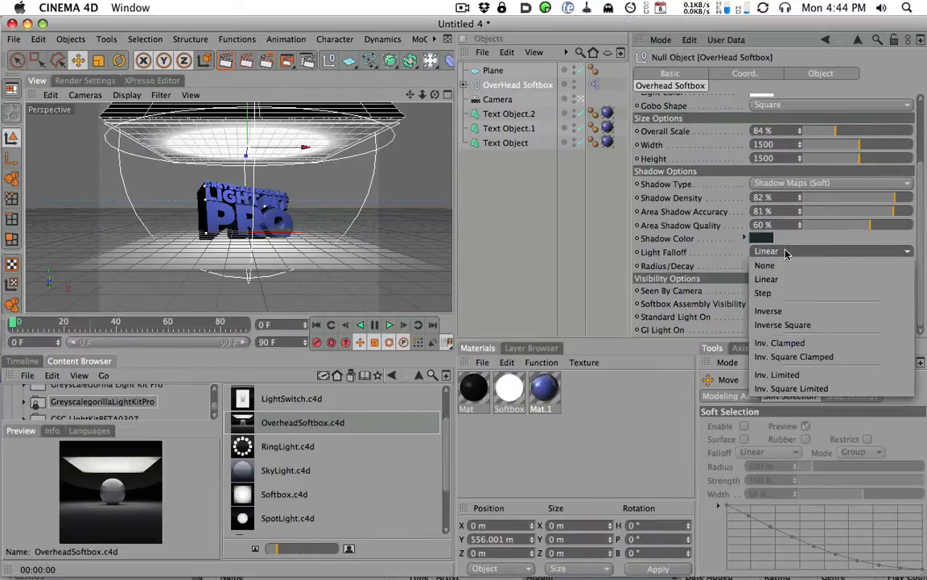
click(729, 253)
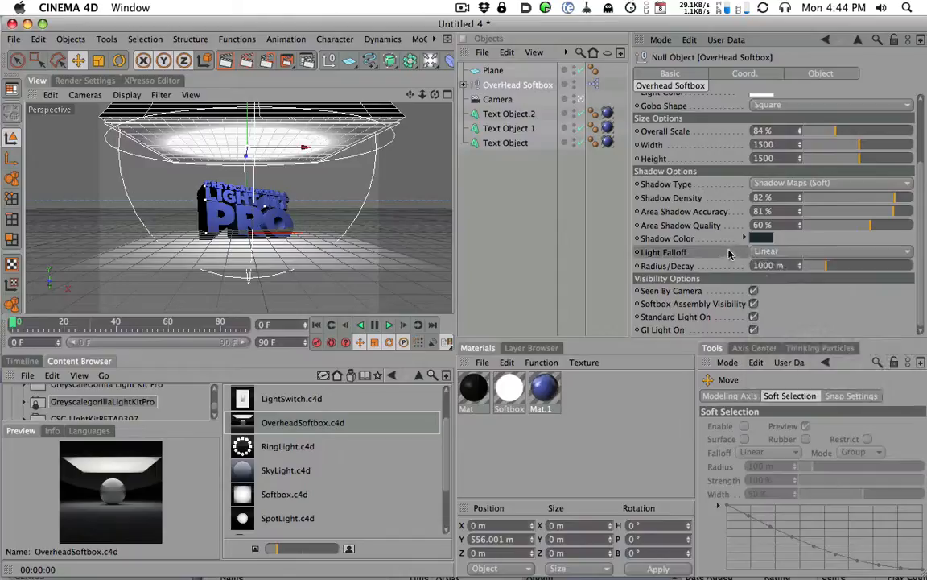
click(787, 253)
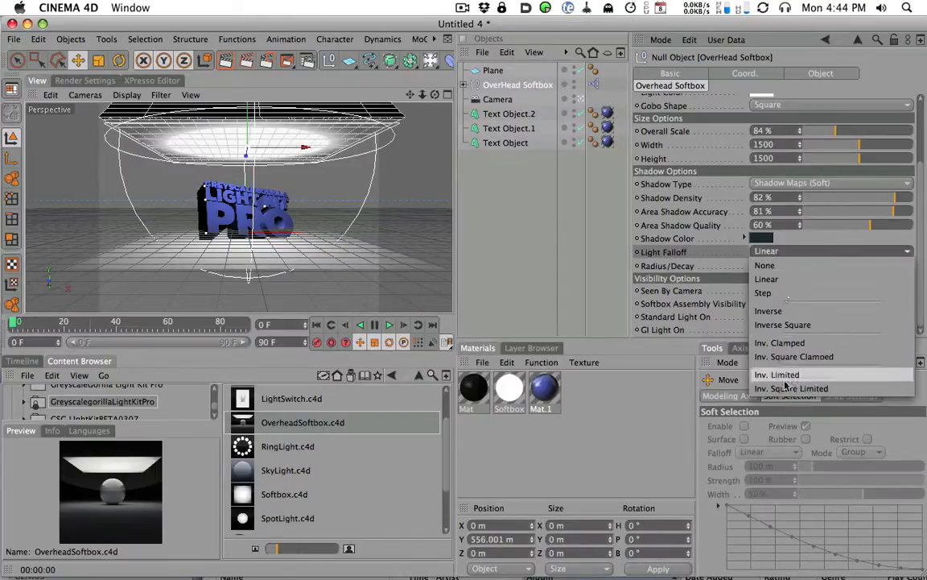
click(702, 237)
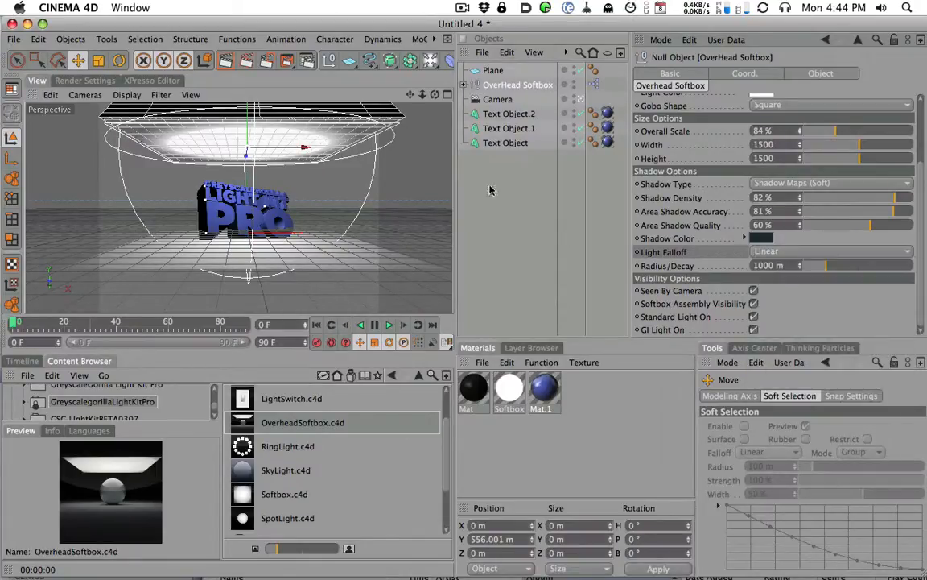
click(226, 62)
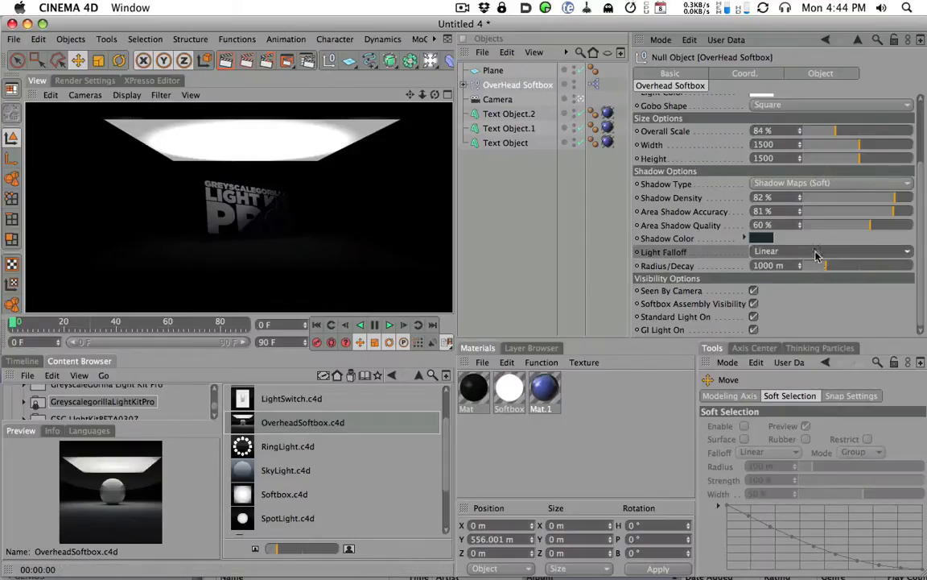
- Try falloff radius/decay values of 2023 m and 1003 m on the softbox, rendering the view for each
drag(821, 265, 854, 269)
mouse_move(808, 267)
mouse_down()
mouse_move(833, 264)
mouse_move(813, 267)
mouse_move(821, 266)
mouse_up()
click(224, 67)
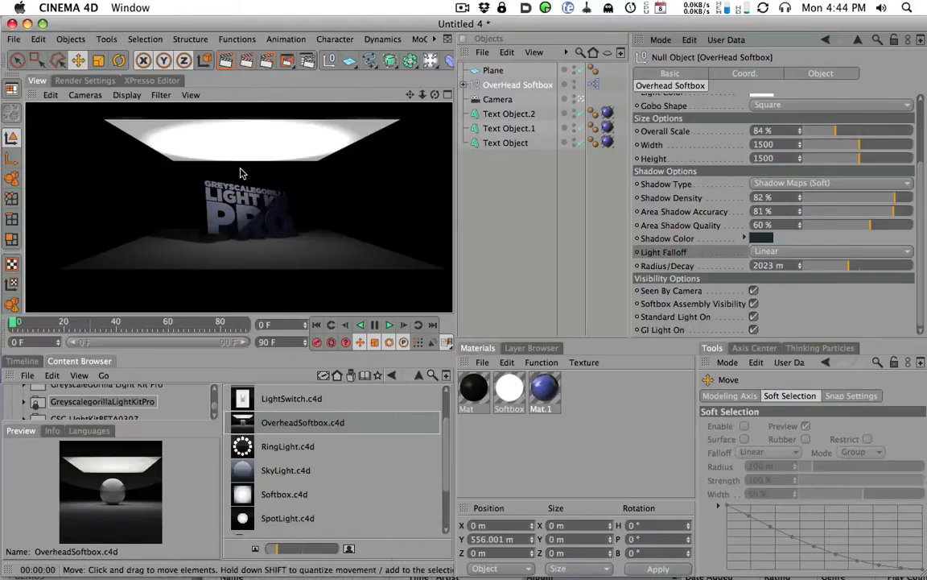
drag(849, 266, 825, 269)
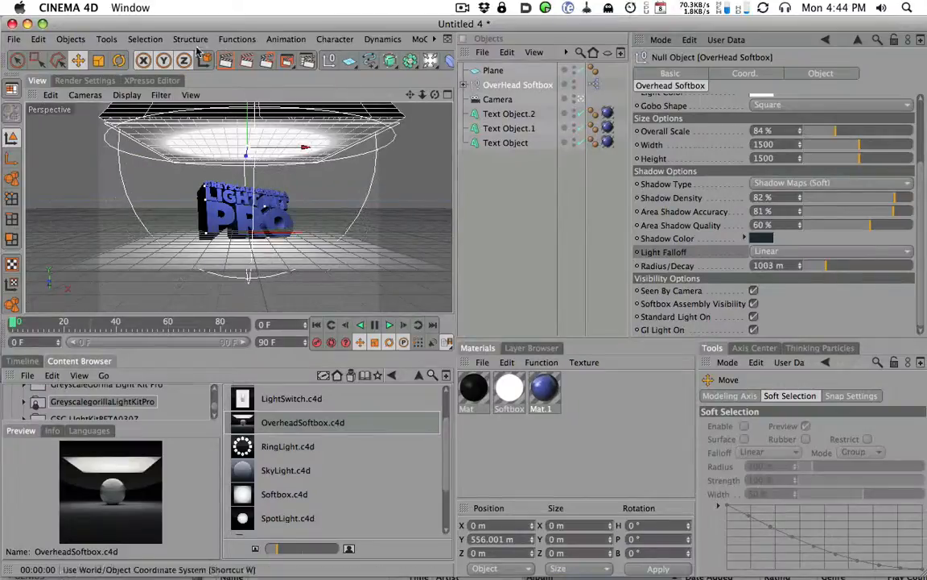
click(225, 66)
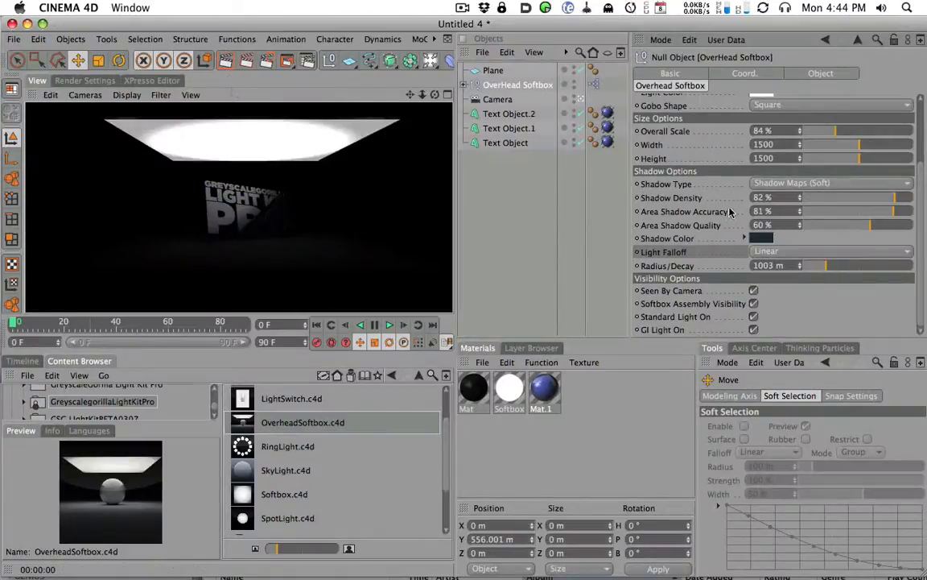
- Render the scene from another angle, set the softbox's radius/decay to 1793 m and render again
alt+drag(306, 181, 229, 177)
click(227, 69)
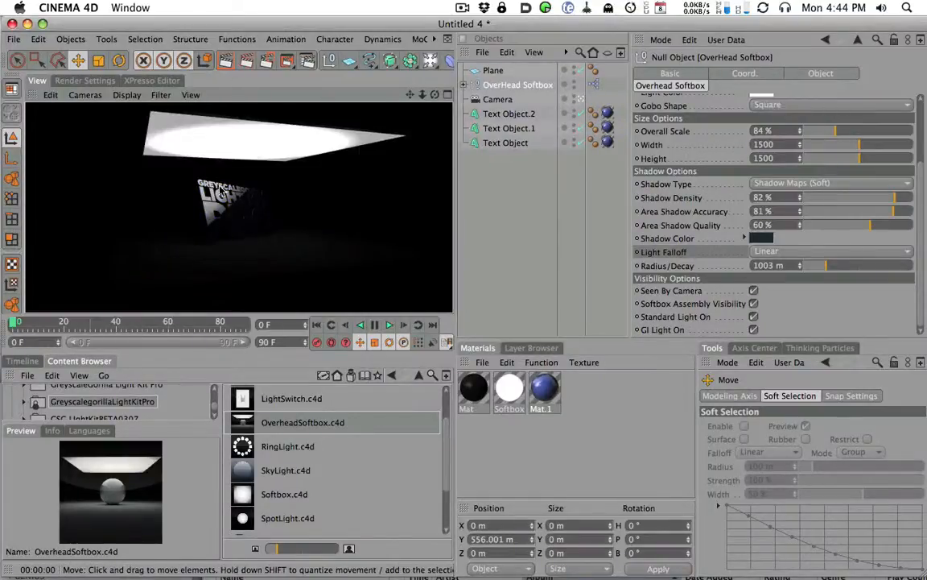
drag(831, 265, 844, 266)
click(224, 69)
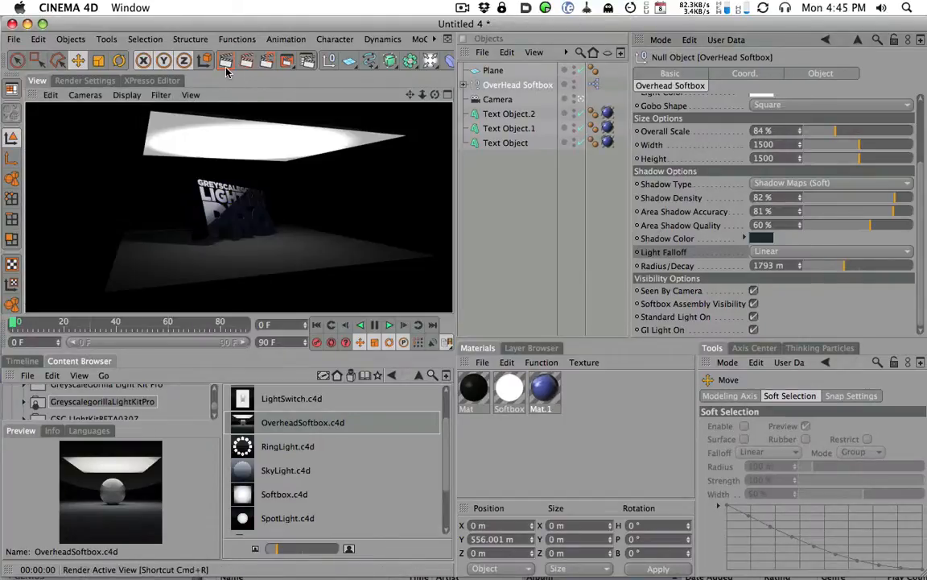
- Move the softbox sideways and up to about X -560 m, Y 665 m, and render the view
alt+drag(280, 196, 328, 245)
alt+right_drag(329, 248, 357, 243)
drag(244, 122, 195, 127)
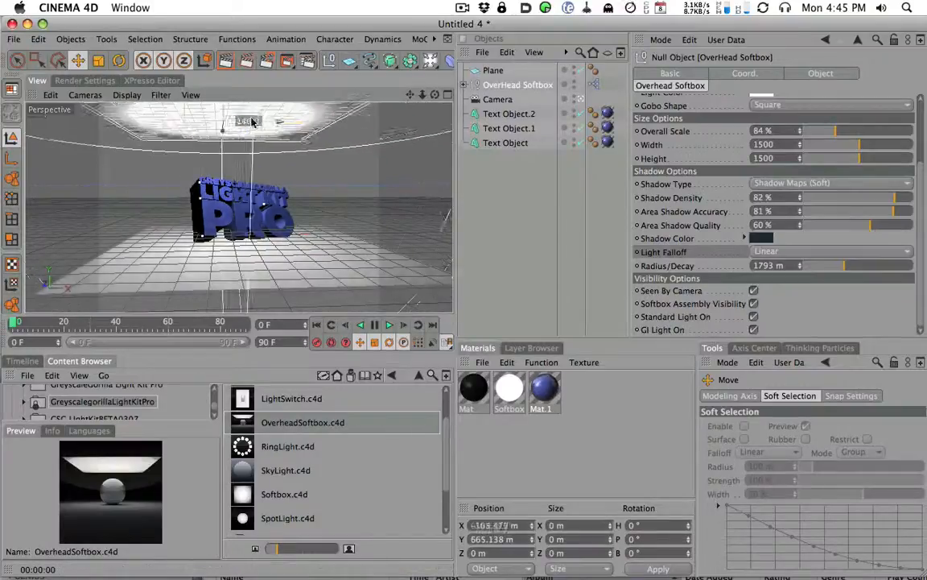
click(227, 63)
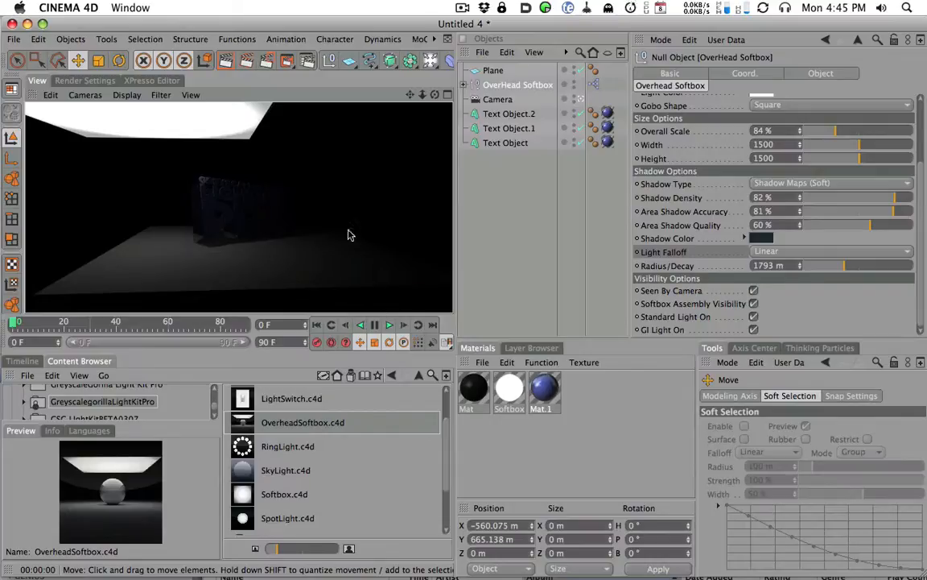
- Change the softbox's light falloff to Inverse Square and render the view
click(779, 251)
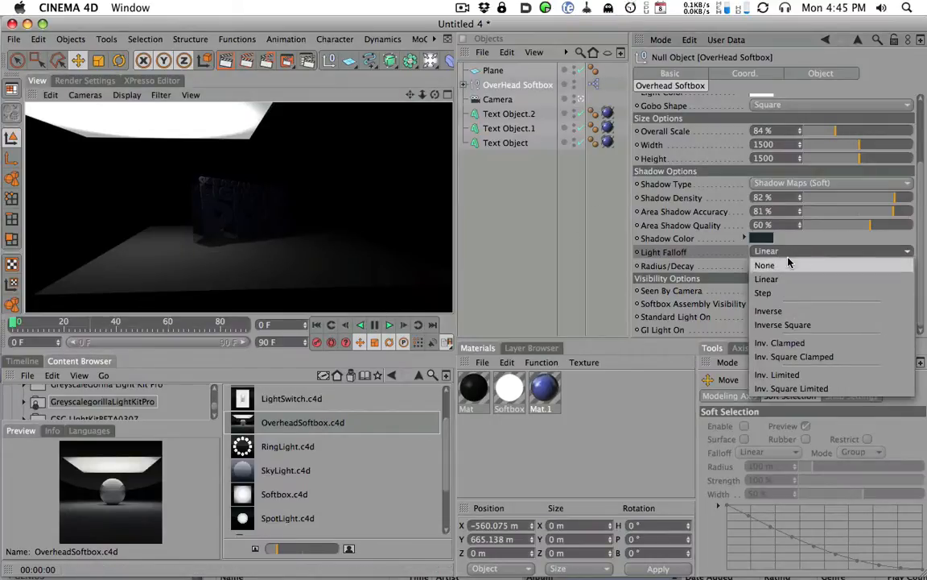
click(798, 325)
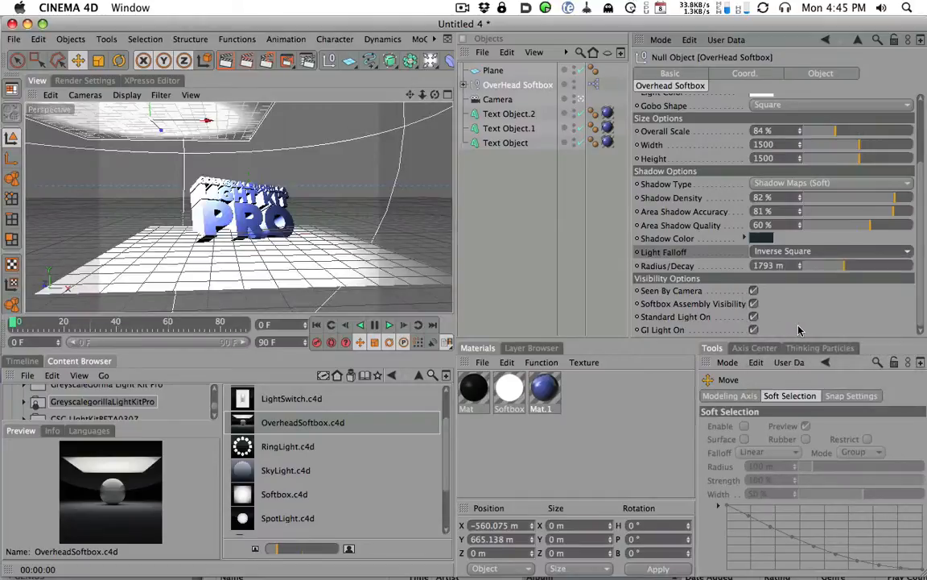
click(226, 61)
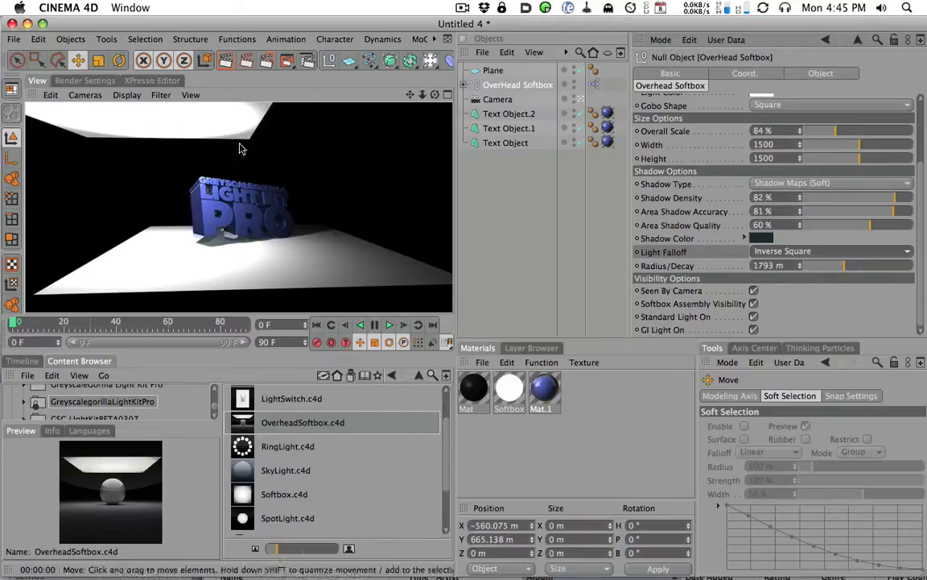
- Reapply the Inverse Square light falloff to the softbox and render the view again
click(799, 253)
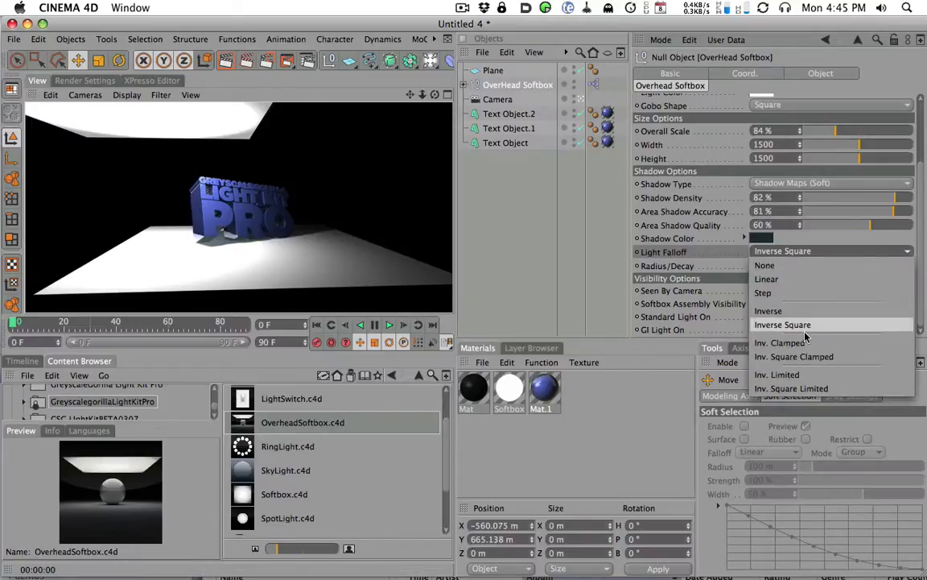
click(806, 326)
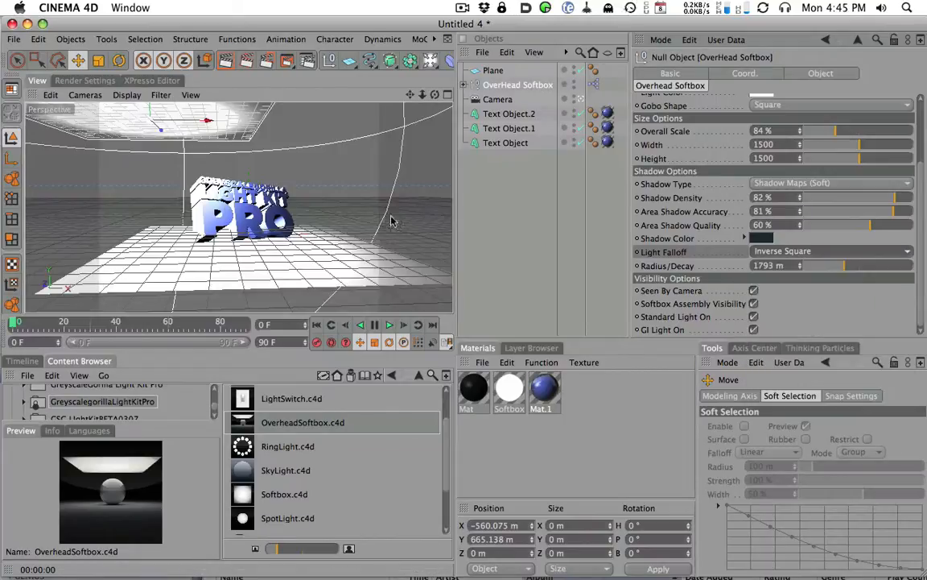
click(208, 64)
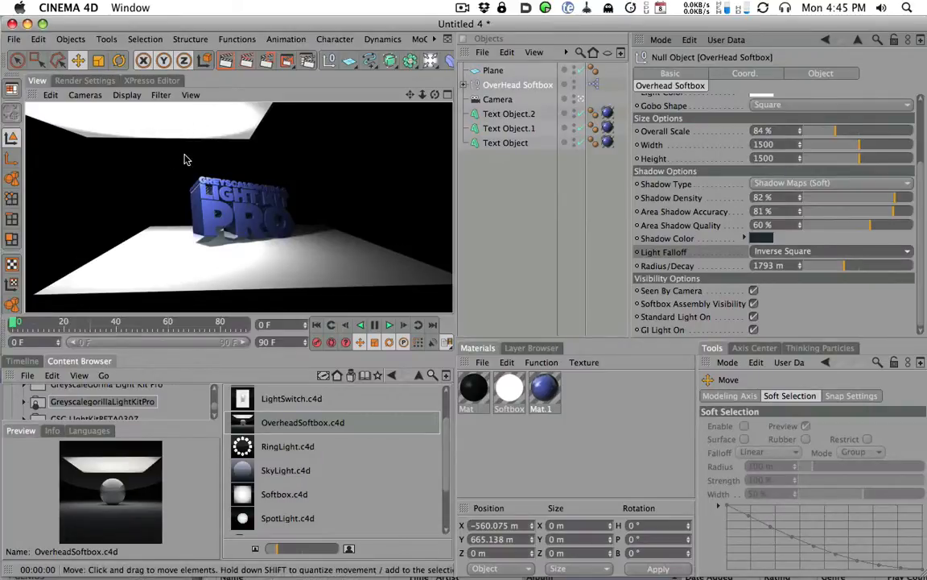
- Scale the floor plane up to about 9517 m in width and height, and render the view
click(492, 70)
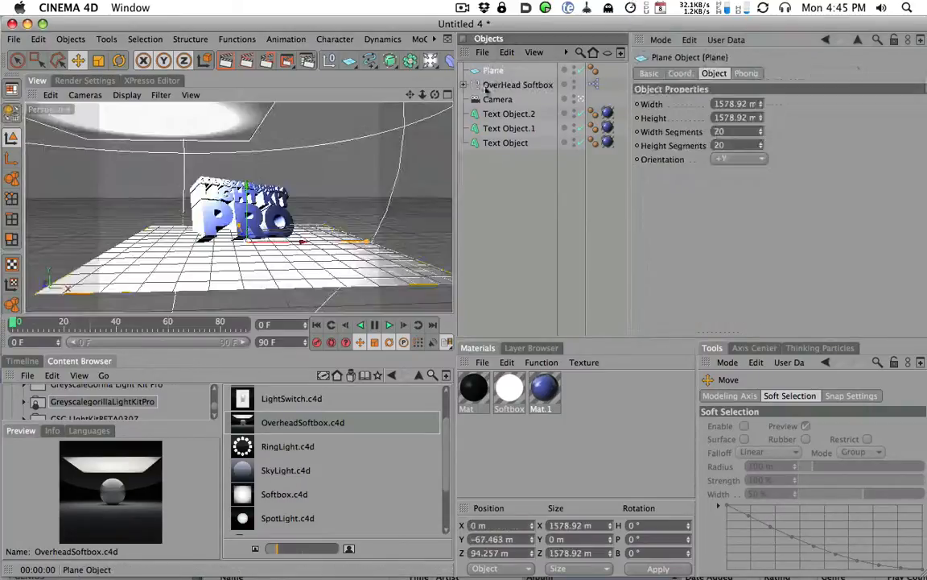
click(99, 61)
drag(164, 269, 764, 113)
drag(330, 192, 394, 165)
drag(145, 246, 250, 197)
click(227, 63)
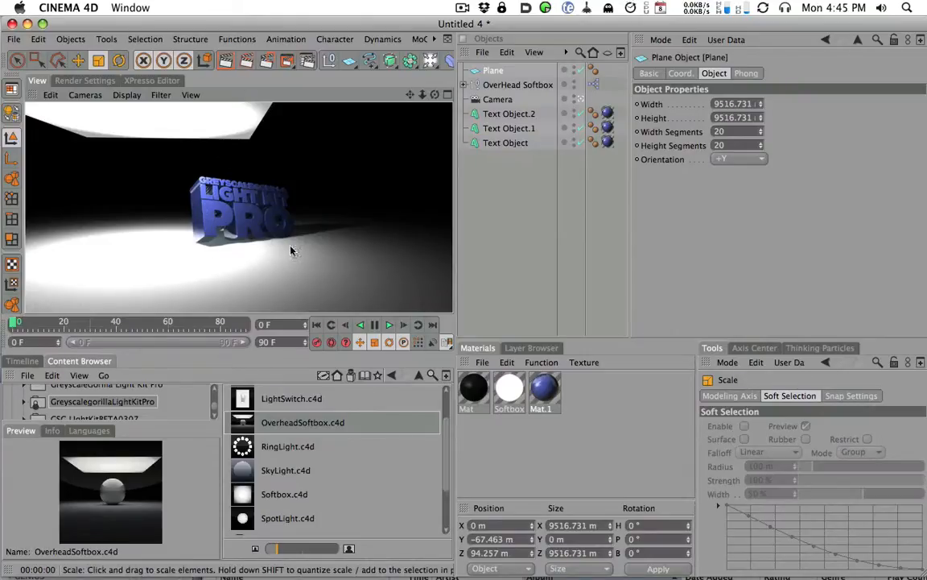
- Set the overhead softbox's brightness to 87 % and render the view
click(518, 85)
drag(843, 130, 820, 134)
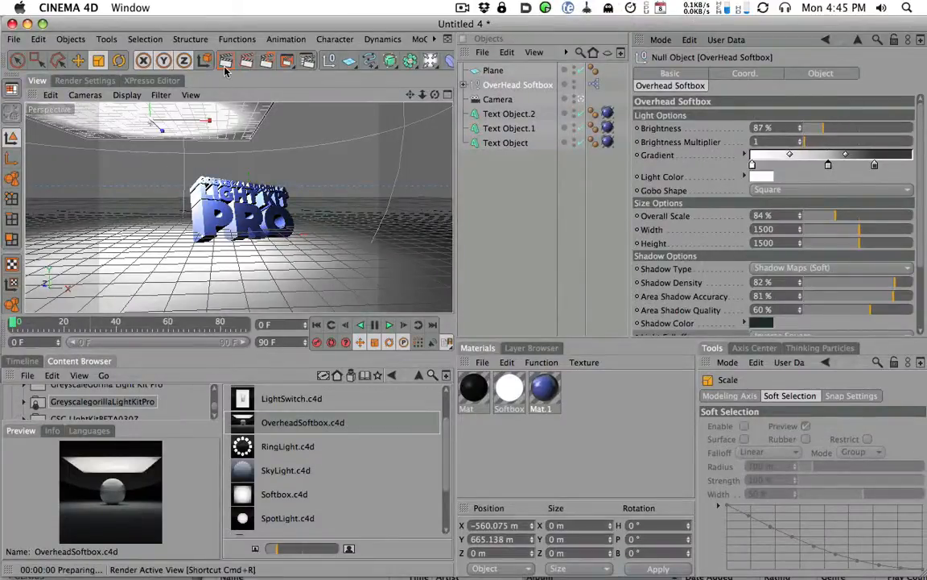
click(226, 60)
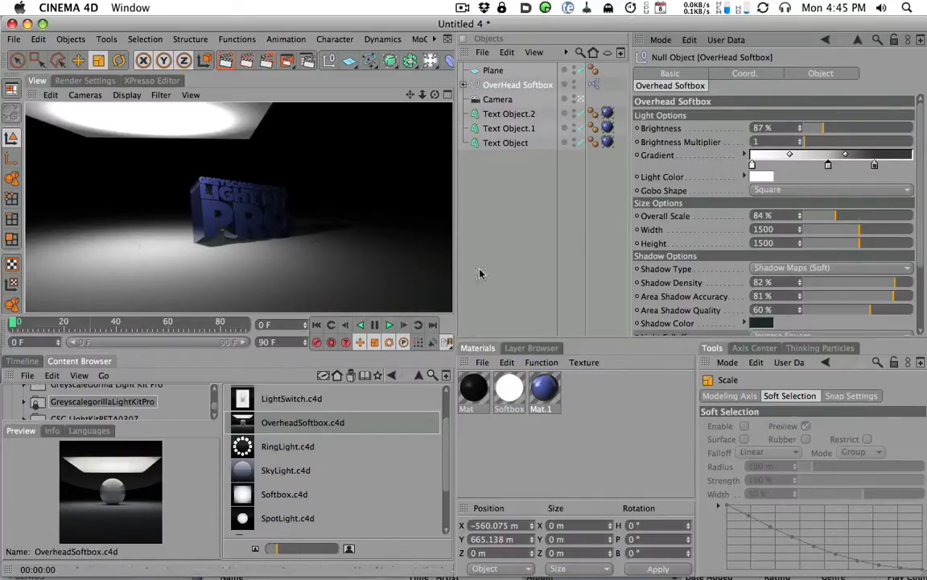
- Duplicate the overhead softbox and move the copy sideways to about X 1272 m
click(496, 87)
key(super+c)
key(super+v)
click(78, 62)
drag(173, 121, 499, 138)
- Set the copied softbox's light color to a light blue and render the view
click(761, 176)
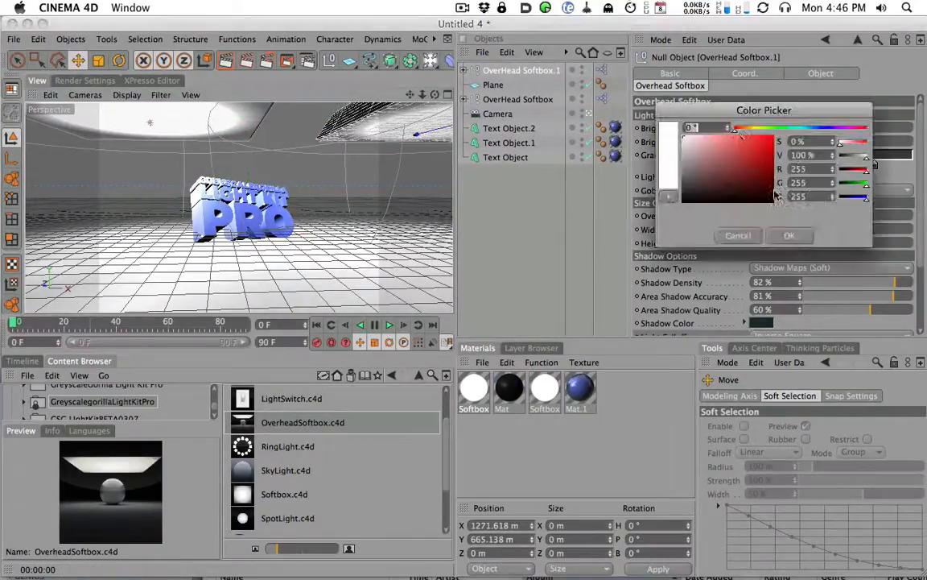
drag(736, 130, 716, 128)
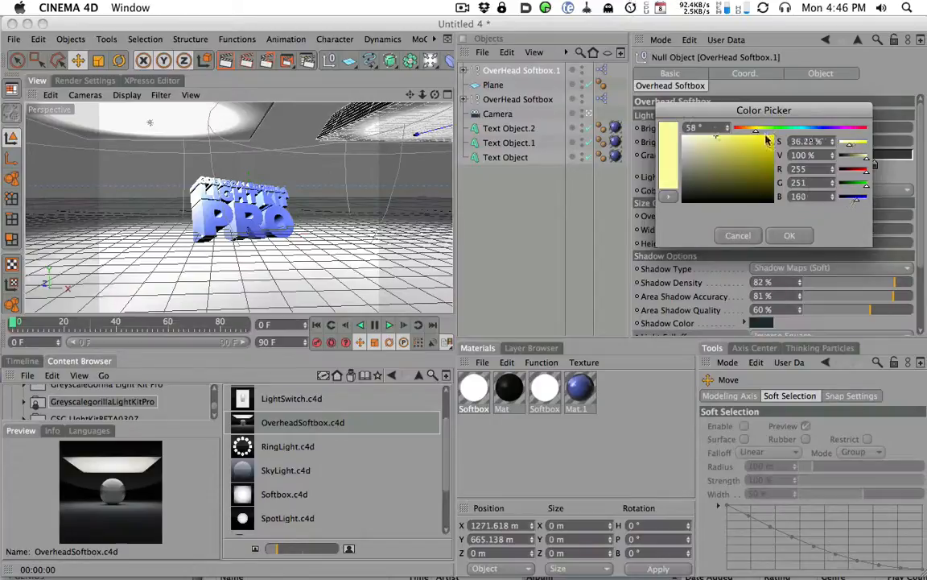
drag(805, 130, 816, 130)
click(790, 235)
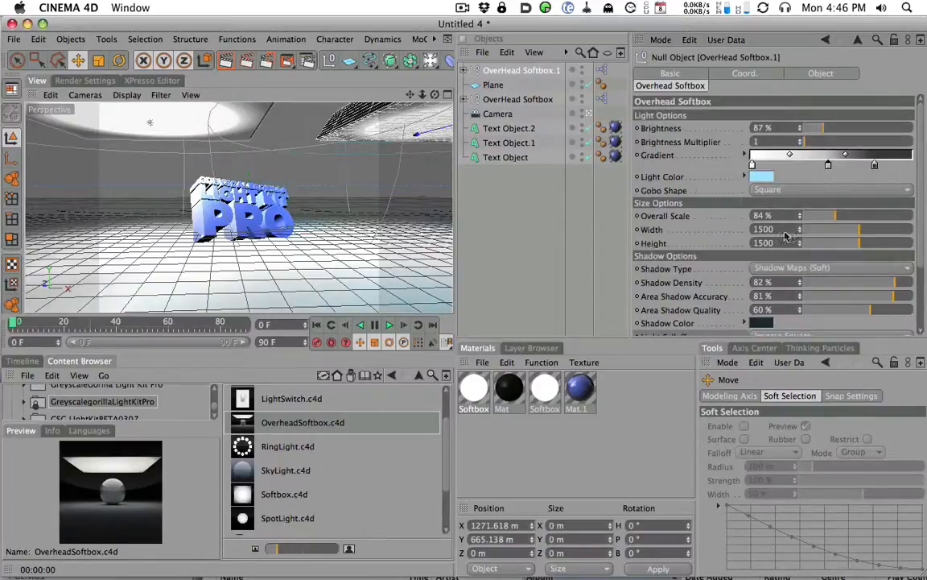
click(225, 61)
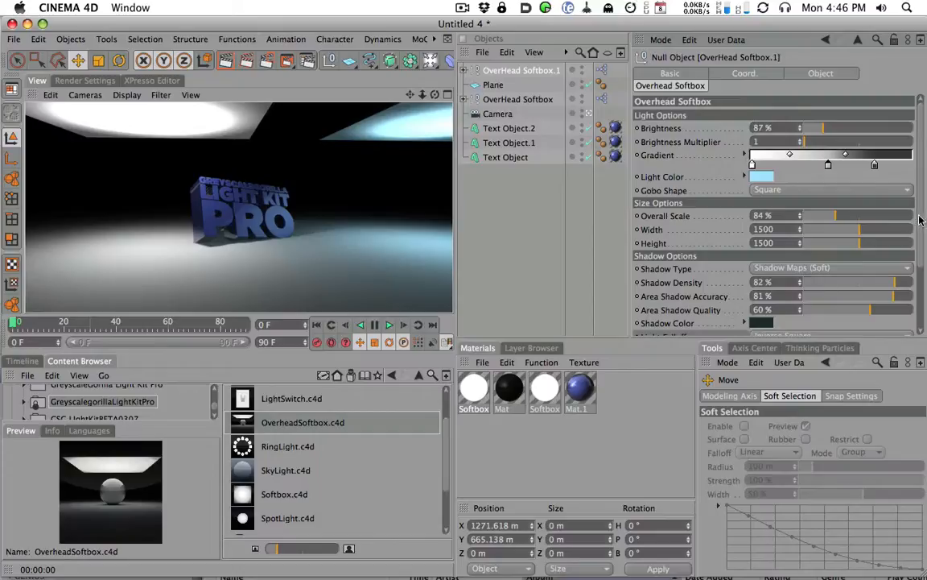
- Delete the blue softbox copy and render the view with only the original light
scroll(826, 268, down, 5)
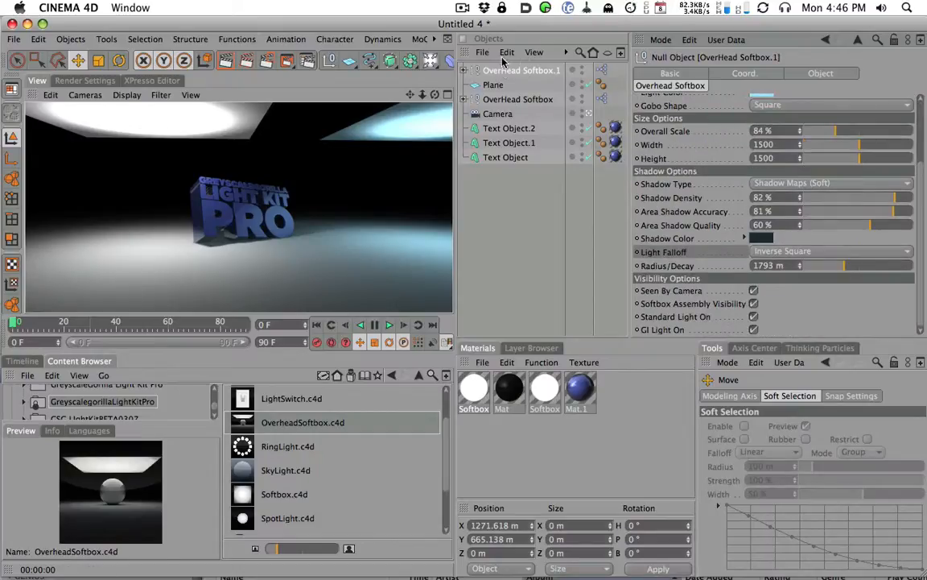
key(Delete)
click(226, 62)
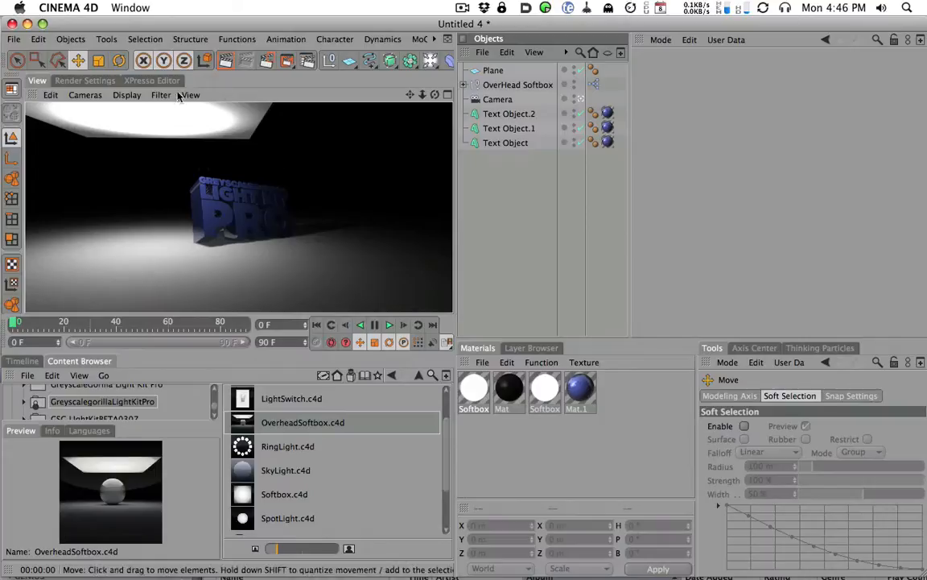
- Set the remaining softbox's light falloff to None and render the view
click(515, 85)
scroll(922, 237, down, 3)
click(813, 251)
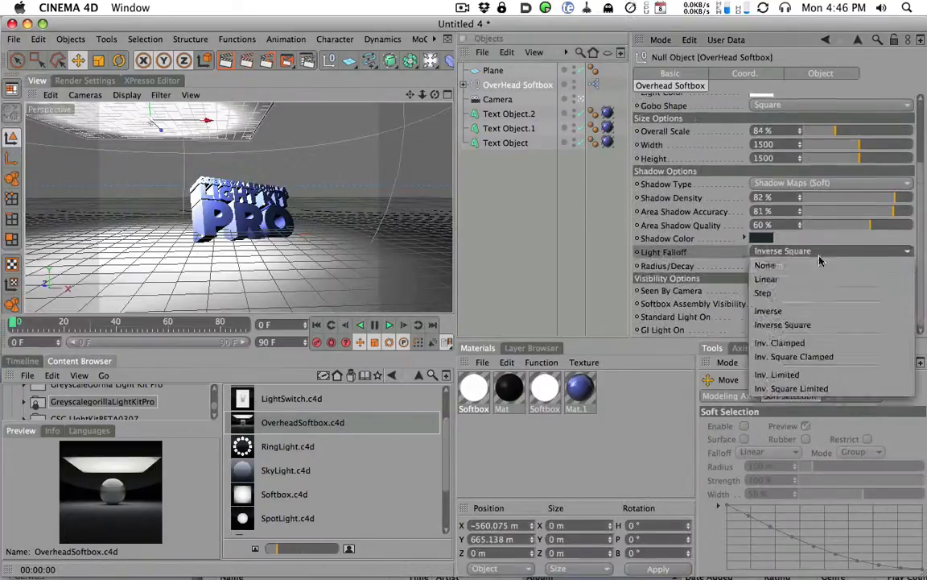
click(765, 265)
click(227, 61)
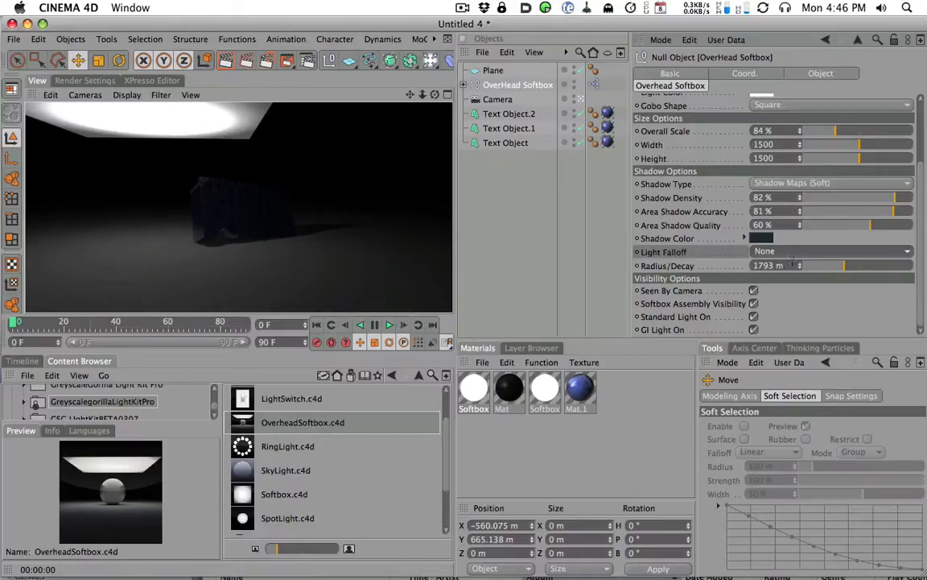
- Switch the softbox's light falloff back to Inverse Square and render the view
click(805, 252)
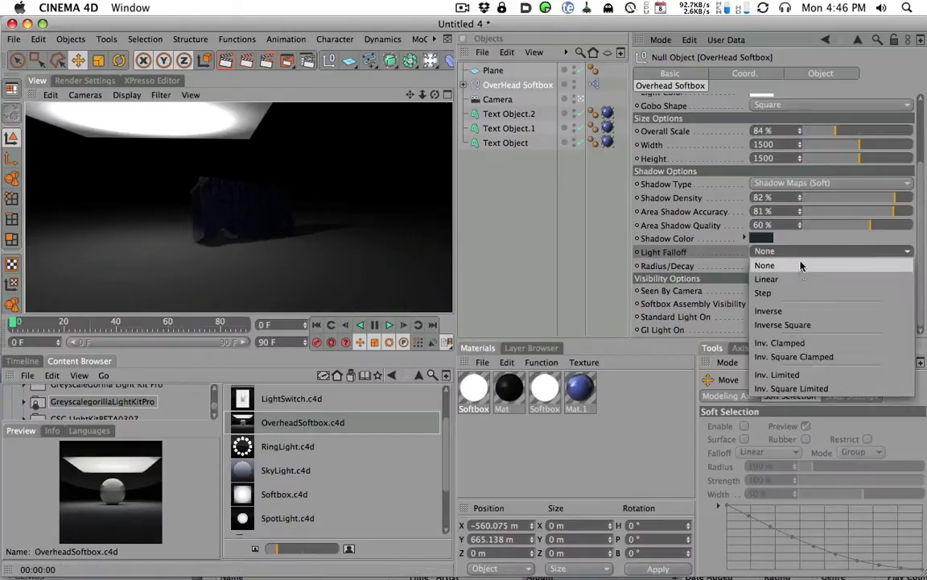
click(785, 323)
click(225, 61)
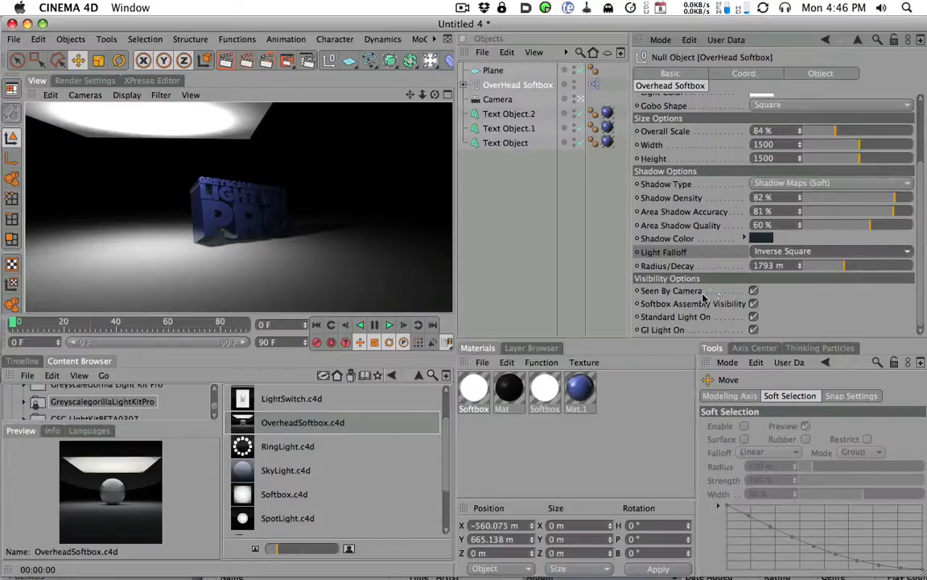
- Turn off Seen By Camera for the softbox and render the scene from farther out
scroll(153, 253, down, 5)
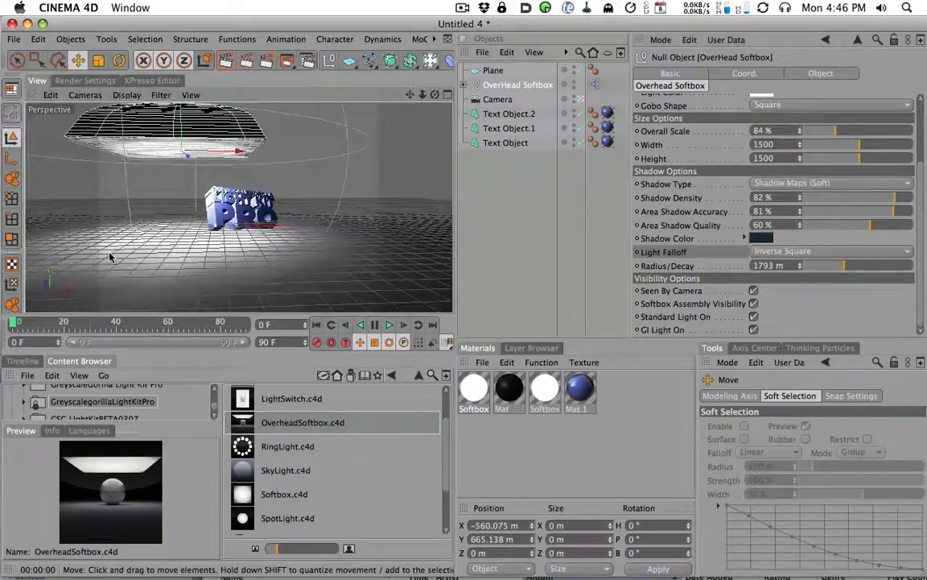
click(753, 291)
click(226, 60)
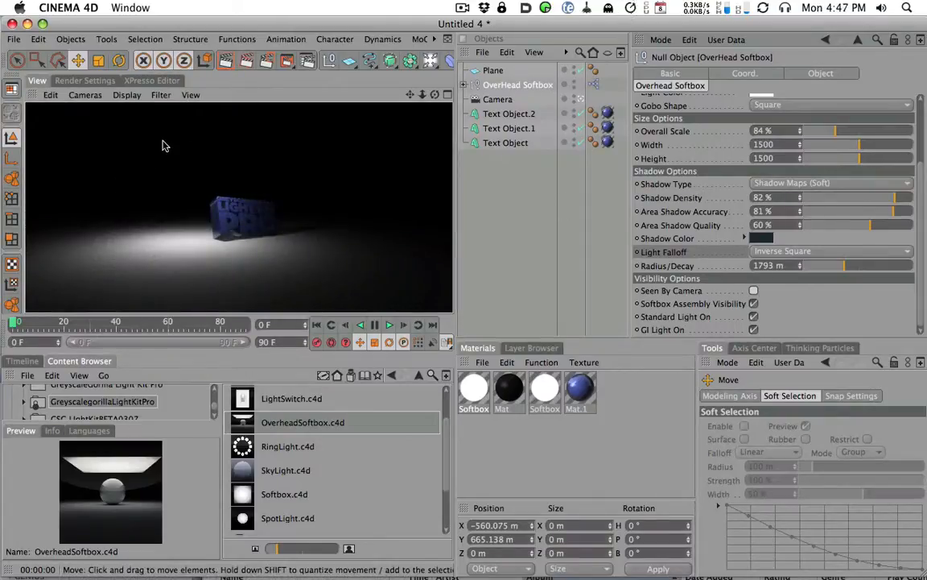
- Turn Seen By Camera back on, move the softbox over the text to about X -98 m, and render the view
click(753, 291)
drag(208, 131, 270, 182)
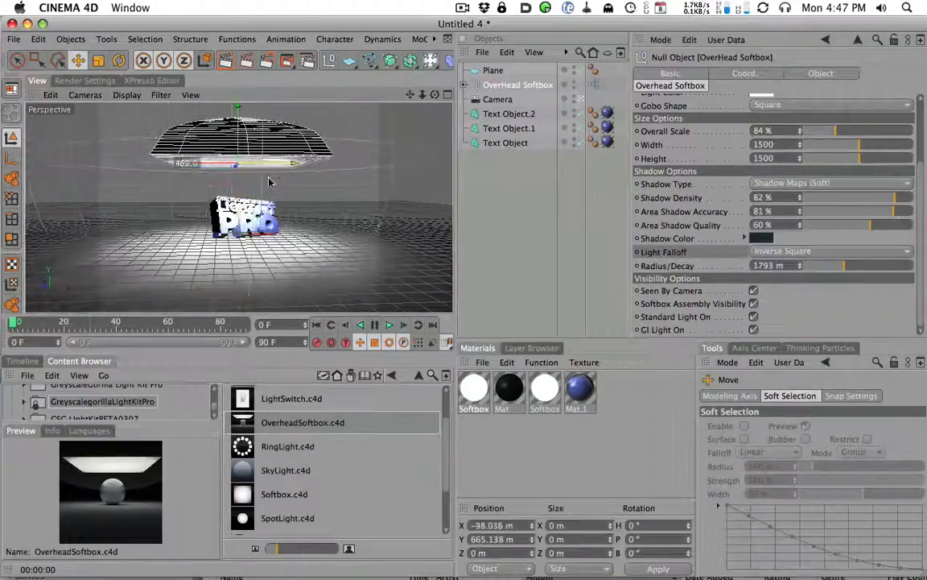
click(225, 62)
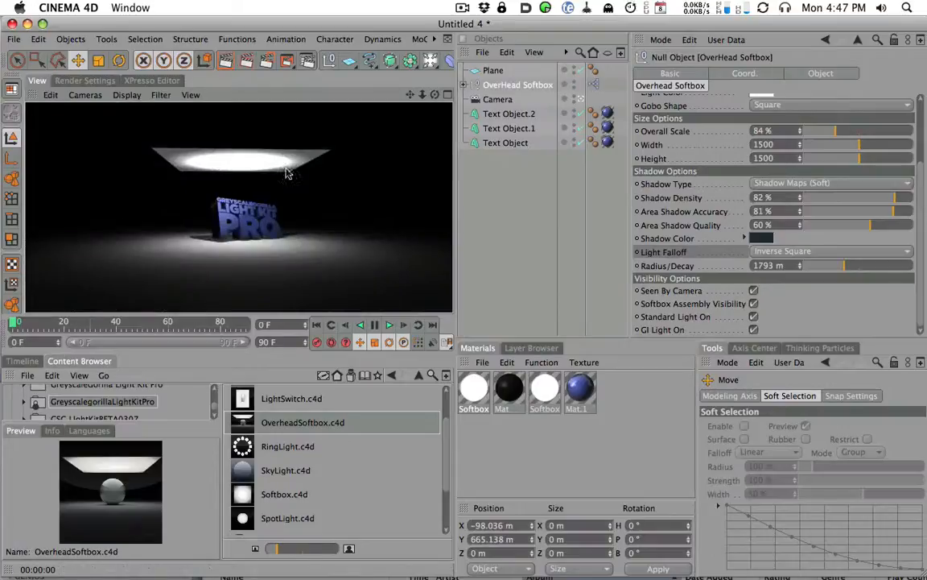
- Render the centered softbox with Seen By Camera off, and turn the option back on
click(754, 291)
click(225, 62)
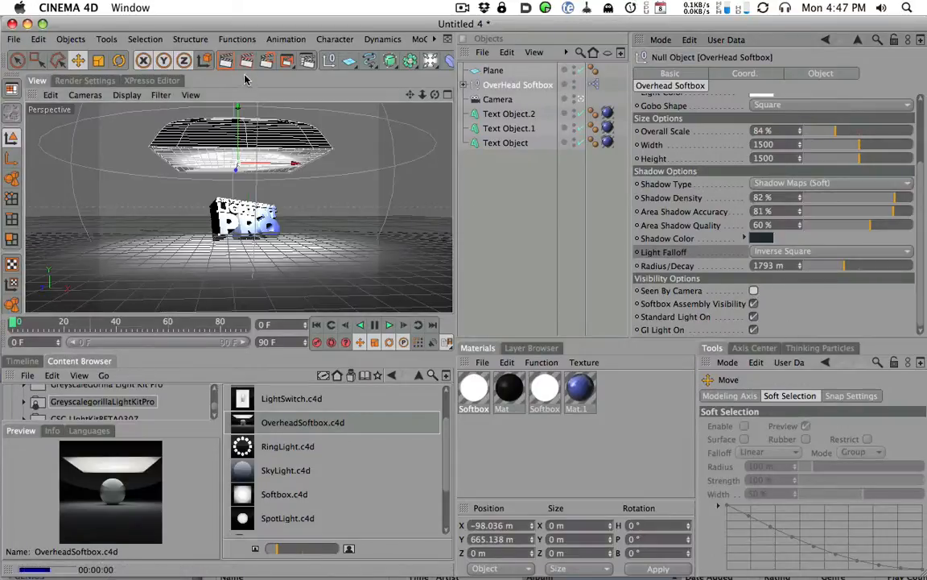
click(754, 291)
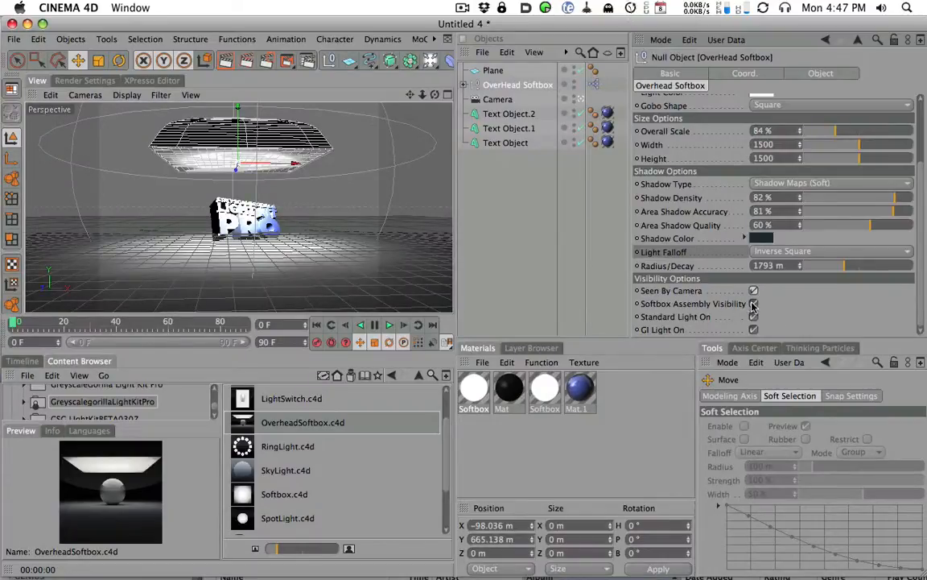
- Toggle Softbox Assembly Visibility on and off to compare the softbox housing from above, leaving it off
click(754, 305)
click(753, 305)
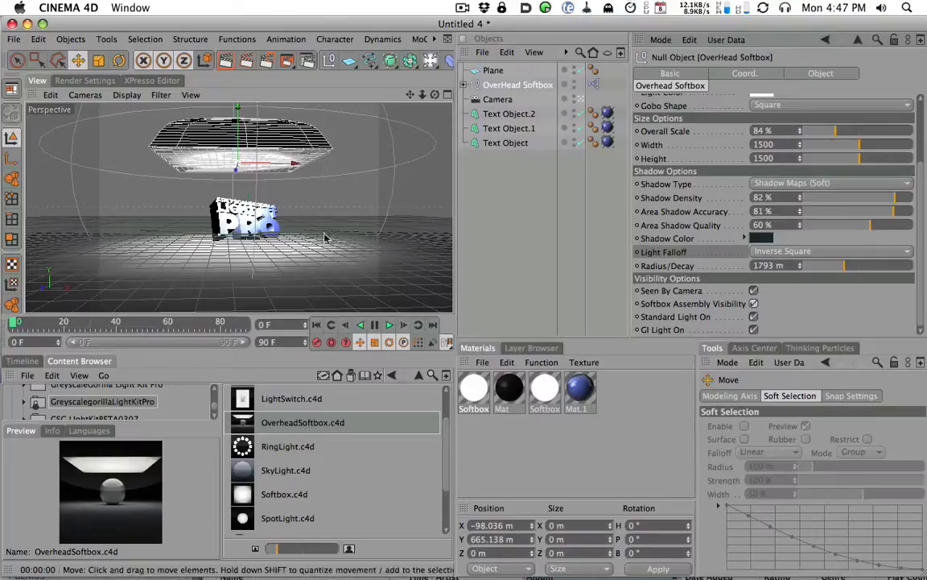
alt+drag(336, 278, 324, 112)
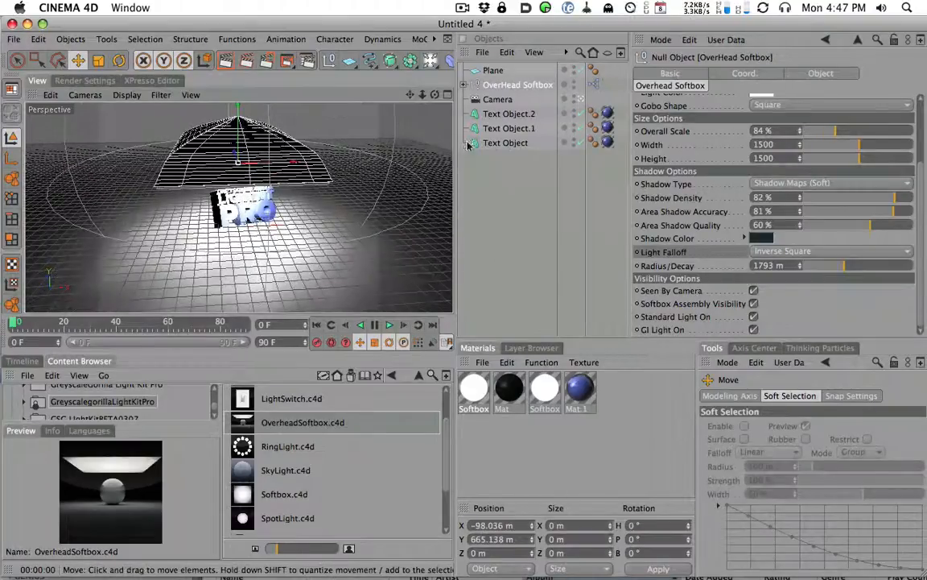
click(754, 303)
click(754, 304)
click(753, 304)
- Render the softbox without its assembly from a low and a higher angle, and turn Softbox Assembly Visibility back on
mouse_move(326, 185)
alt+mouse_down()
mouse_move(330, 296)
mouse_move(315, 171)
mouse_move(338, 193)
alt+mouse_up()
key(ctrl+r)
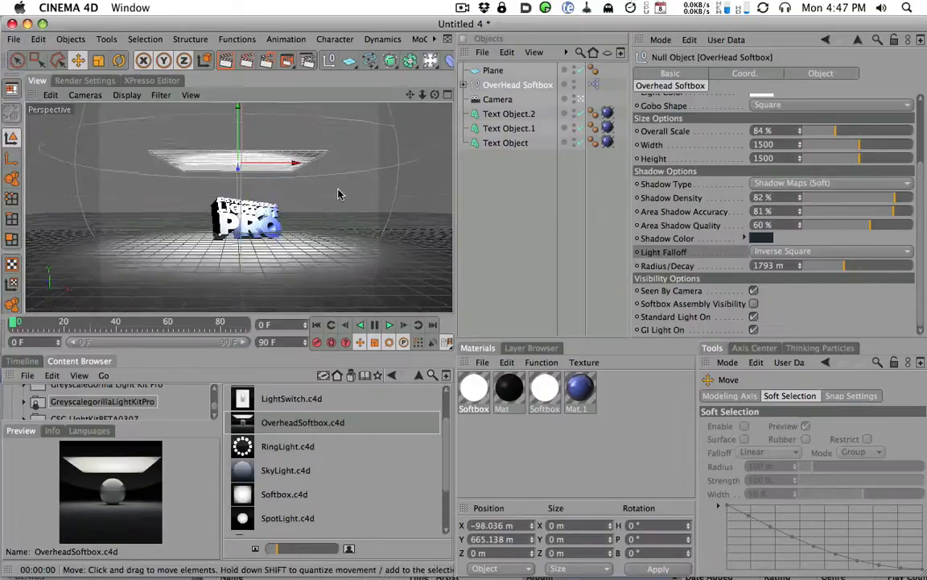
key(ctrl+r)
mouse_move(233, 98)
alt+mouse_down()
mouse_move(272, 130)
mouse_move(132, 161)
alt+mouse_up()
key(ctrl+r)
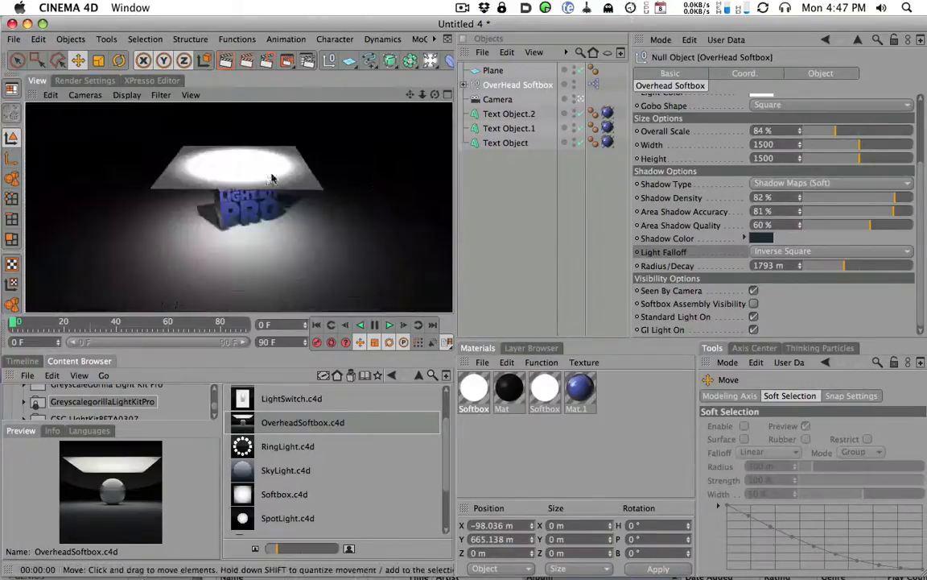
click(753, 304)
- Turn off the softbox's Standard Light On option and render the scene from a low front angle
alt+drag(358, 181, 544, 214)
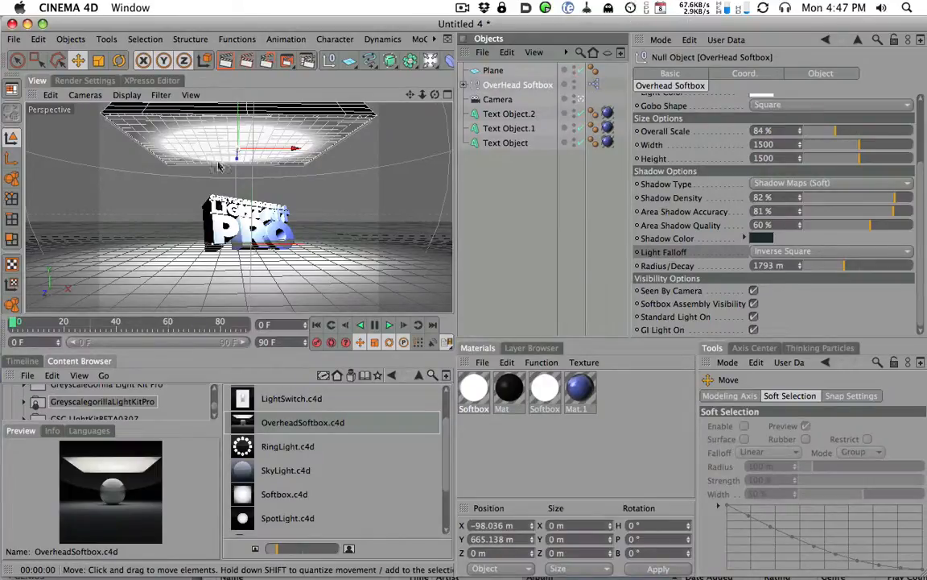
alt+drag(324, 241, 331, 220)
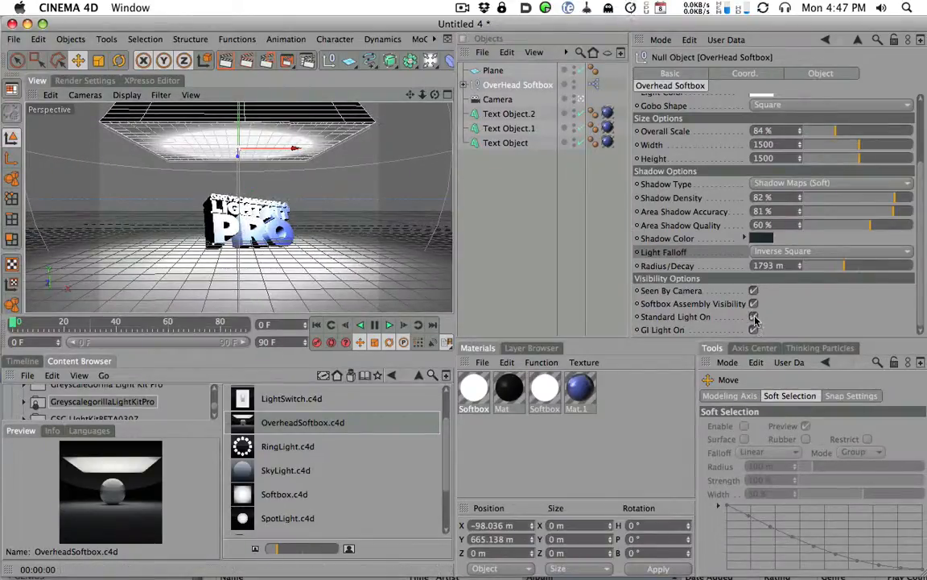
click(754, 318)
click(225, 60)
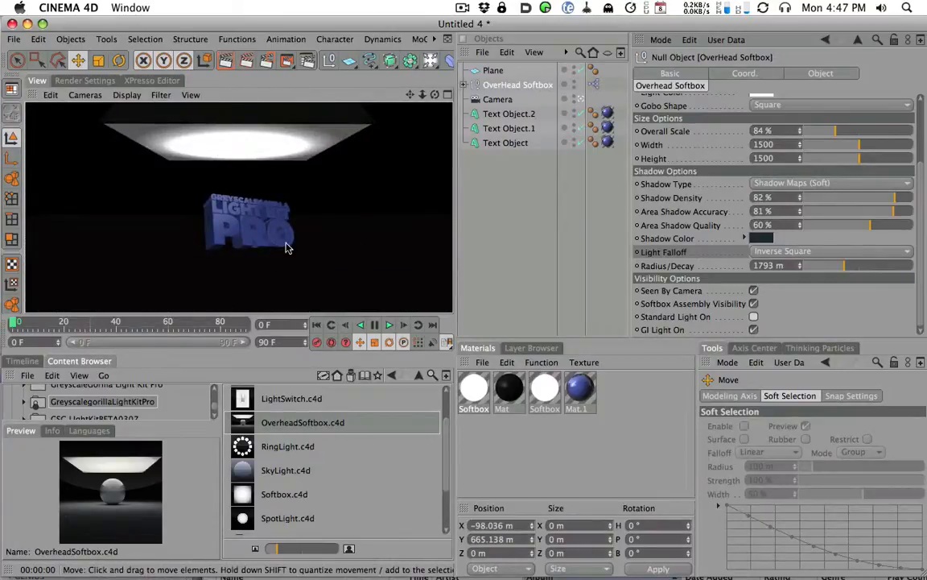
- Render a close-up of the 3D text to examine its lighting without the standard light
alt+right_drag(300, 233, 617, 214)
alt+drag(616, 214, 304, 244)
alt+middle_drag(304, 244, 315, 200)
alt+drag(316, 201, 421, 161)
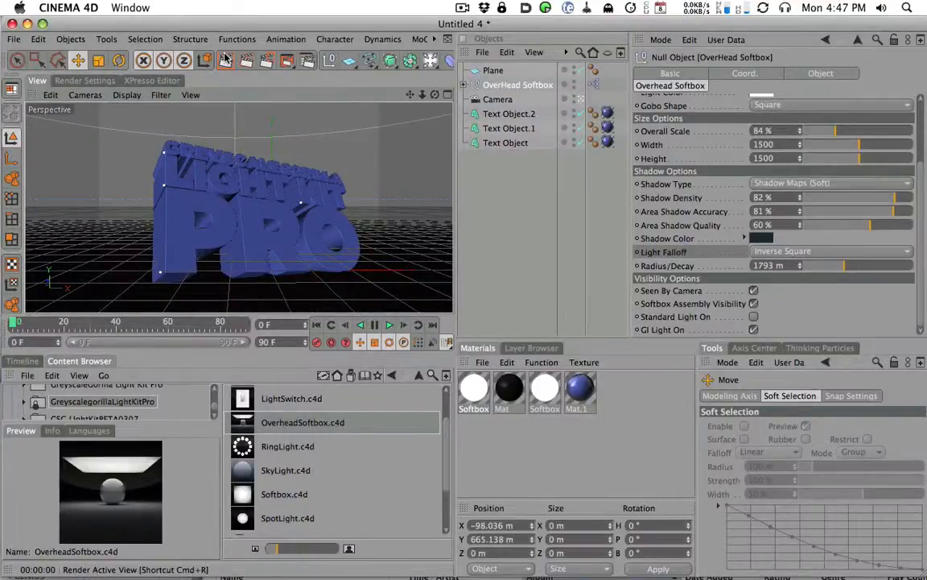
key(super+r)
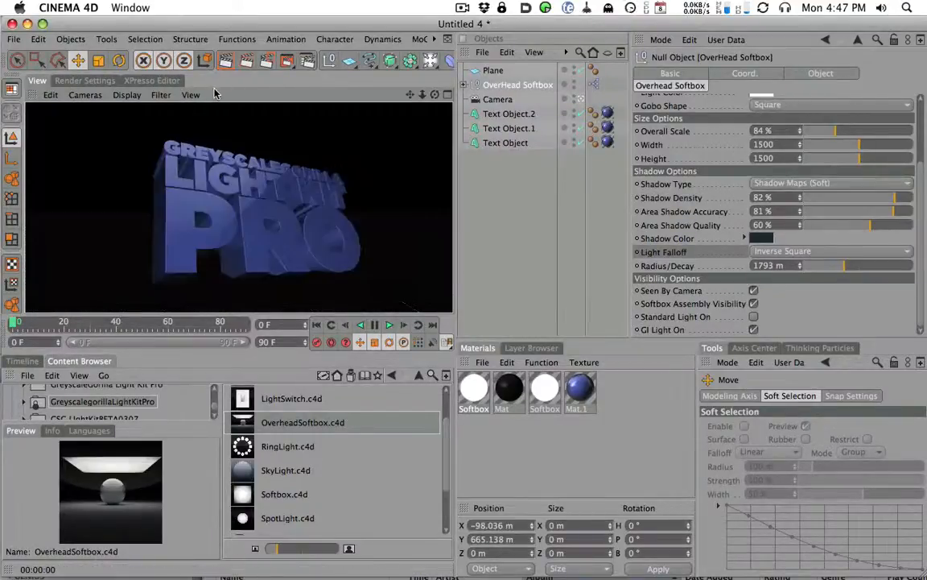
- Disable Auto Light in the render options and render the text close-up again
click(93, 82)
click(70, 171)
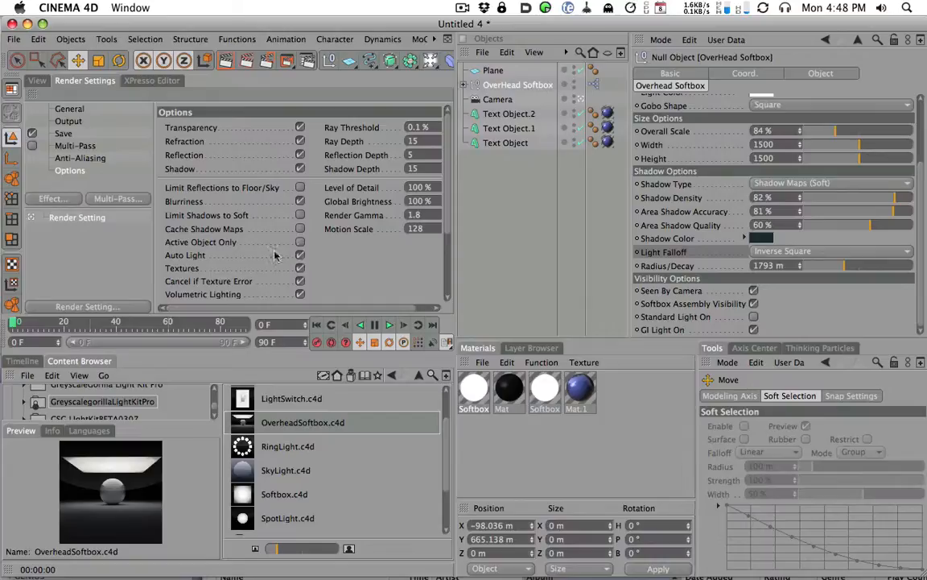
click(300, 255)
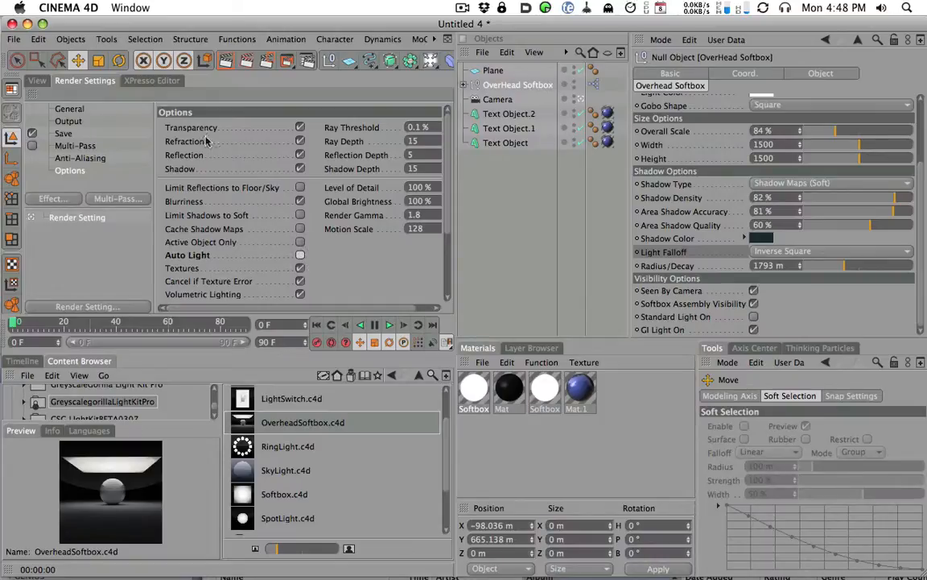
click(35, 81)
click(226, 61)
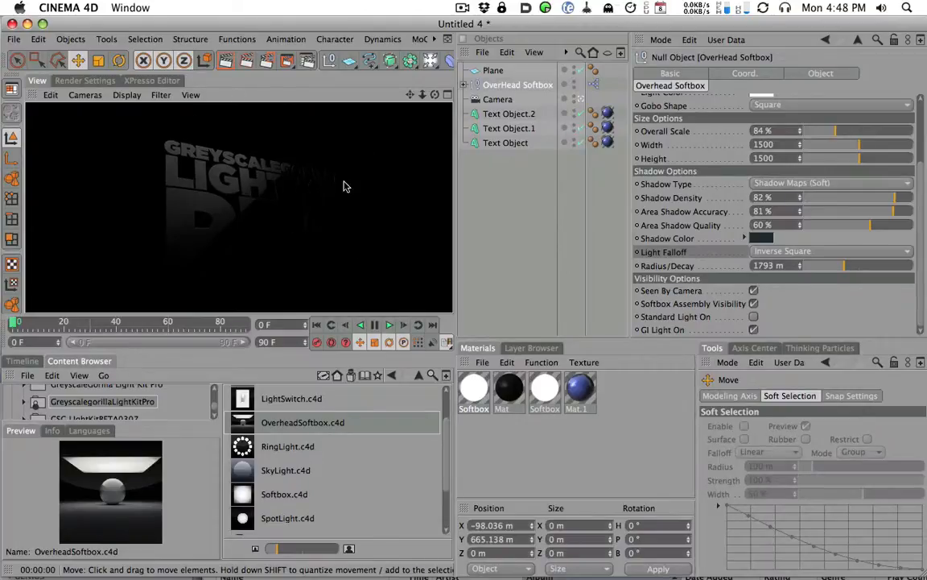
- Render a wider view without the standard light, and render it again with the softbox's Standard Light On option turned back on
alt+right_drag(345, 182, 201, 166)
click(226, 62)
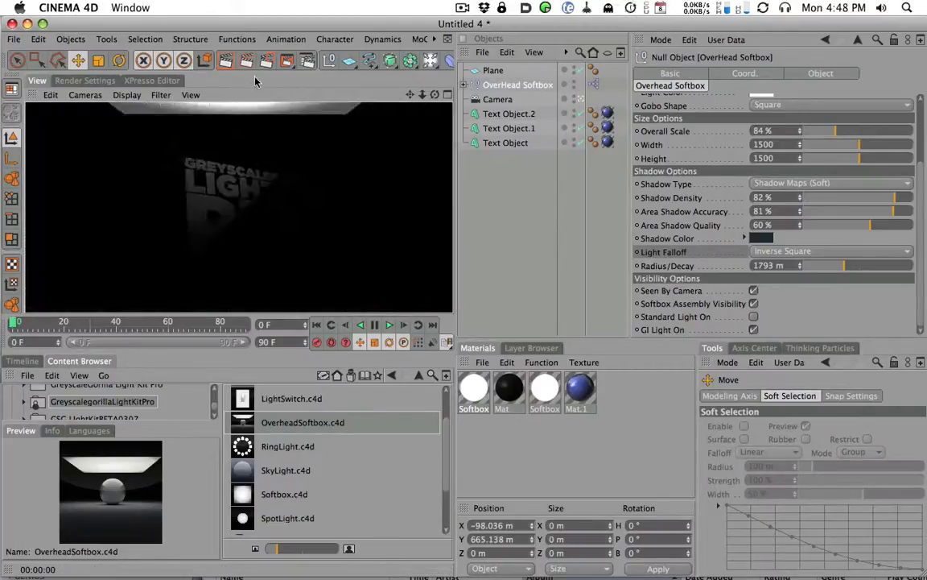
alt+right_drag(352, 186, 77, 246)
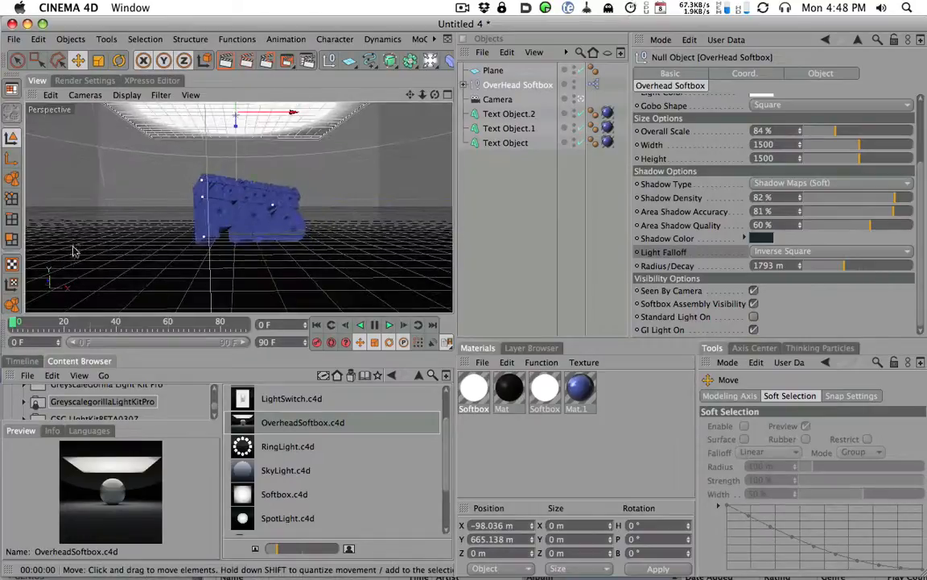
click(753, 317)
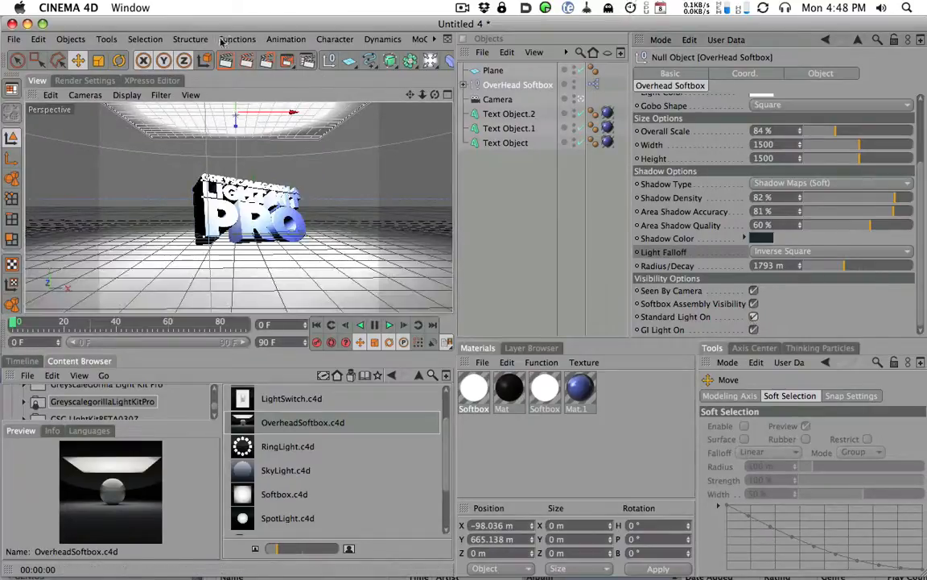
click(226, 62)
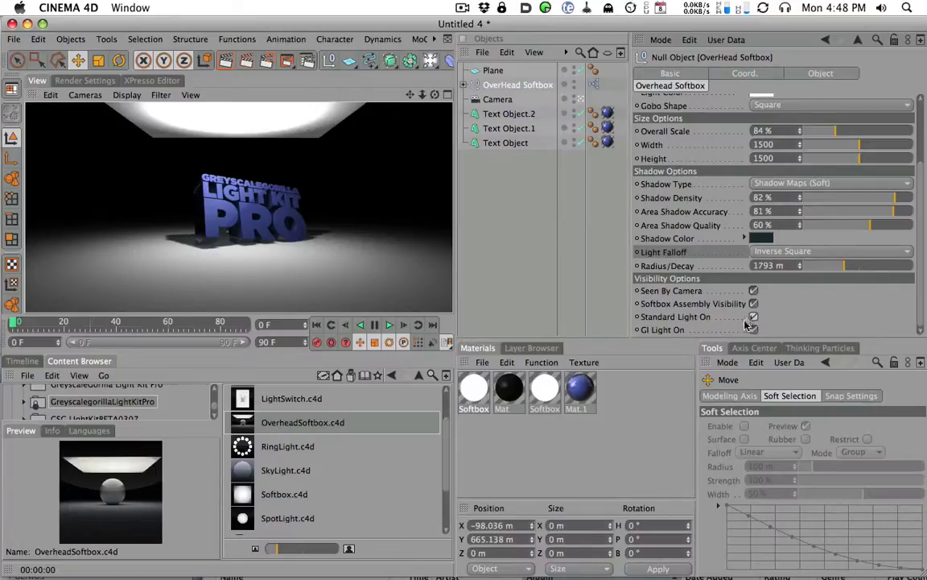
- Browse the GreyscalegorillaLightKitPro presets in the content library and preview LightSwitch.c4d
scroll(924, 172, up, 3)
scroll(924, 173, down, 3)
scroll(444, 463, down, 3)
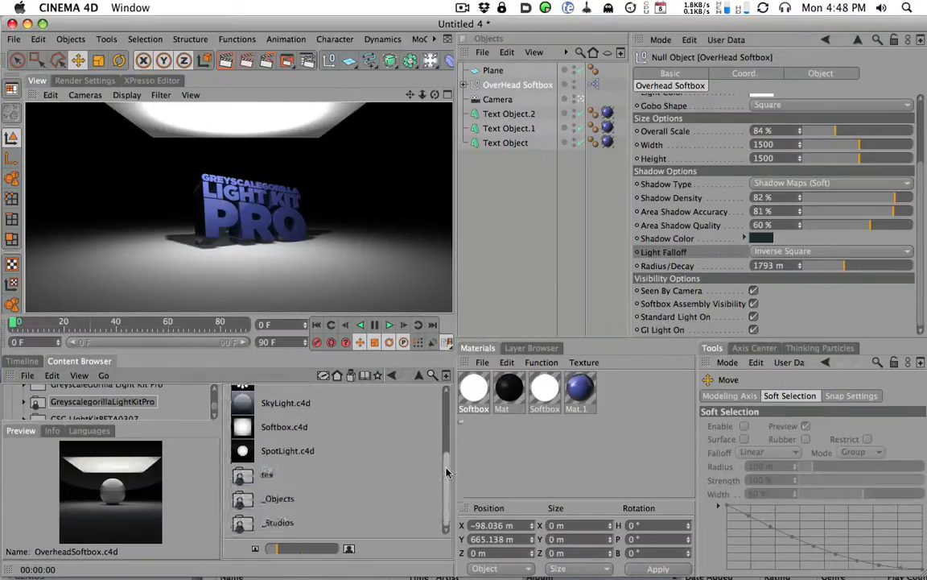
scroll(442, 411, up, 5)
drag(443, 411, 443, 408)
click(284, 443)
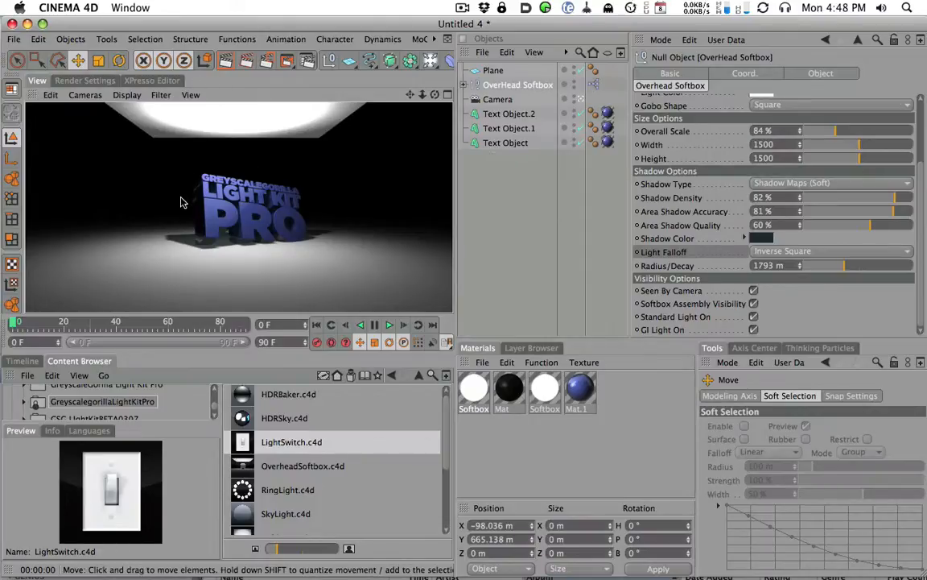
- Check the render options and turn the overhead softbox's GI Light On option back on
alt+right_drag(377, 251, 147, 293)
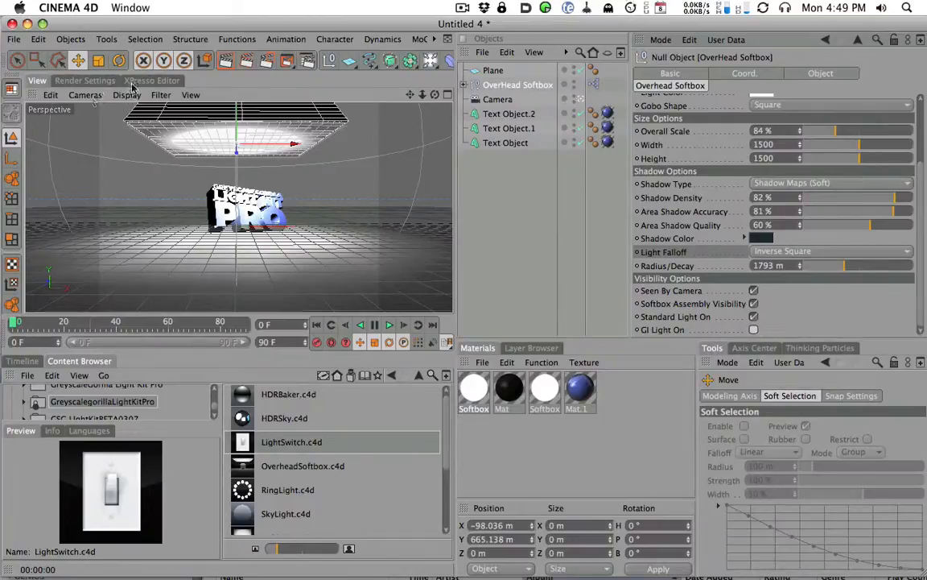
click(90, 80)
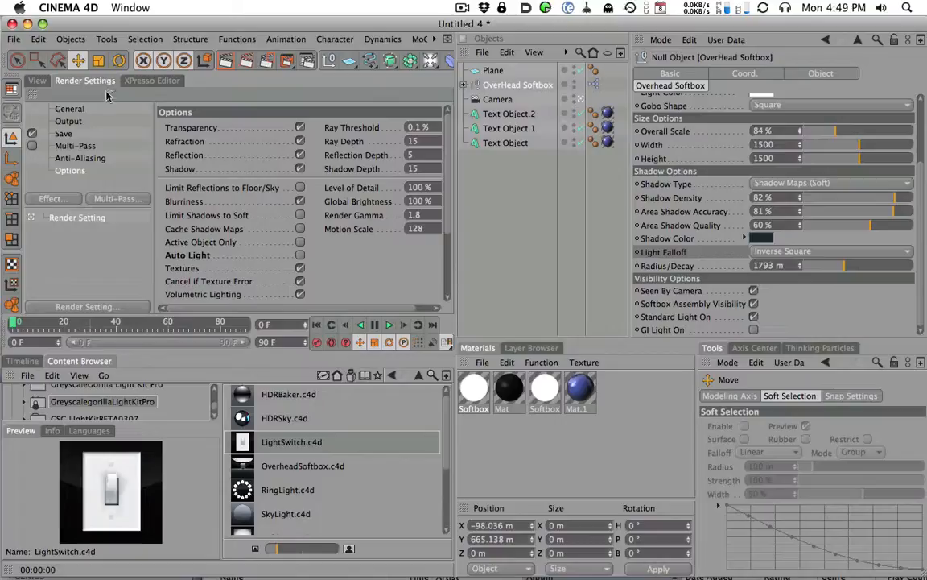
click(36, 81)
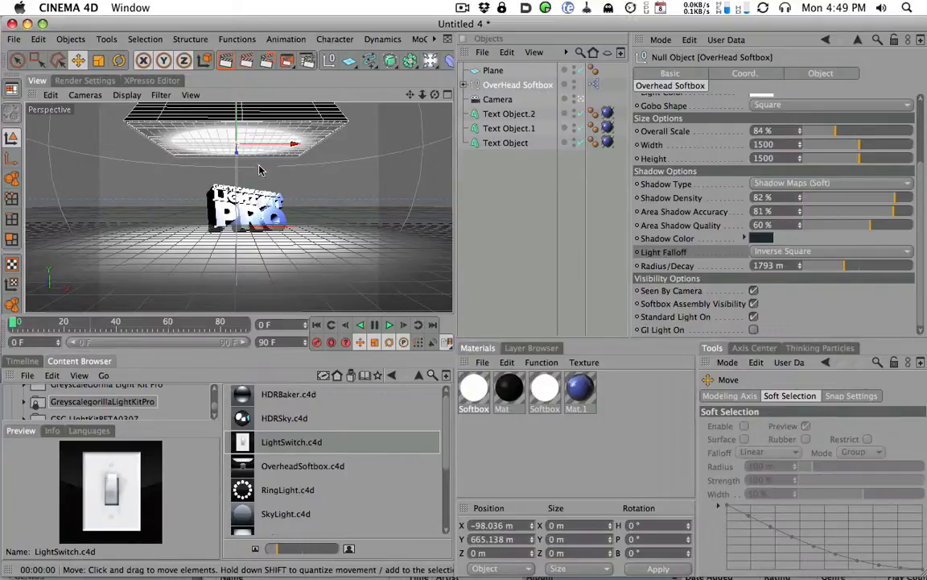
click(755, 330)
click(755, 330)
click(754, 330)
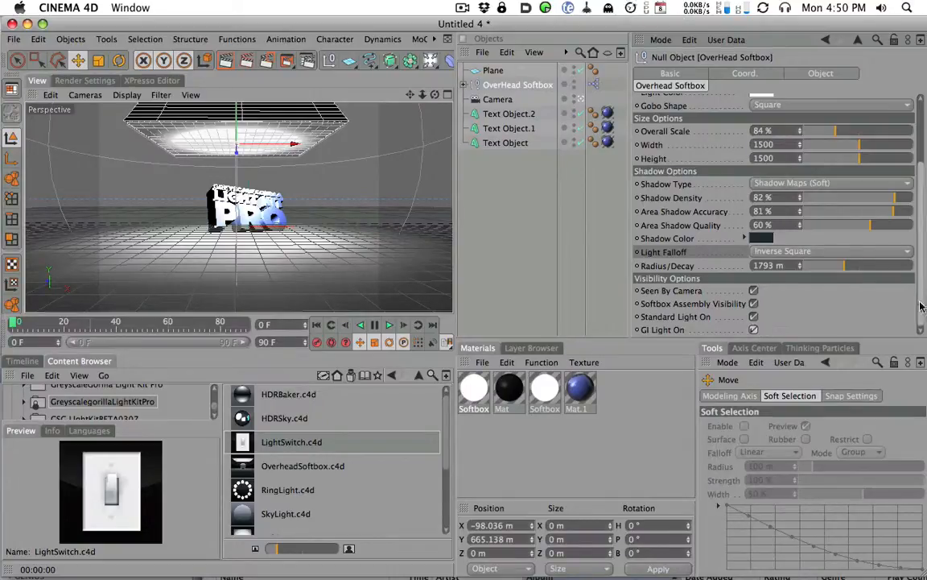
- Switch Seen By Camera, Softbox Assembly Visibility, Standard Light On and GI Light On off and back on for the overhead softbox
click(754, 291)
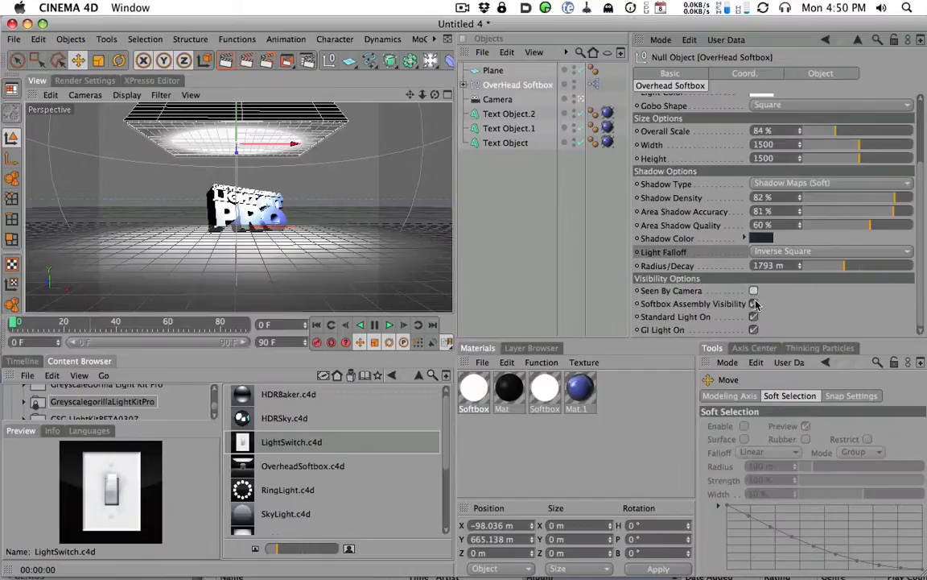
click(753, 304)
click(754, 316)
click(754, 330)
click(754, 330)
click(754, 317)
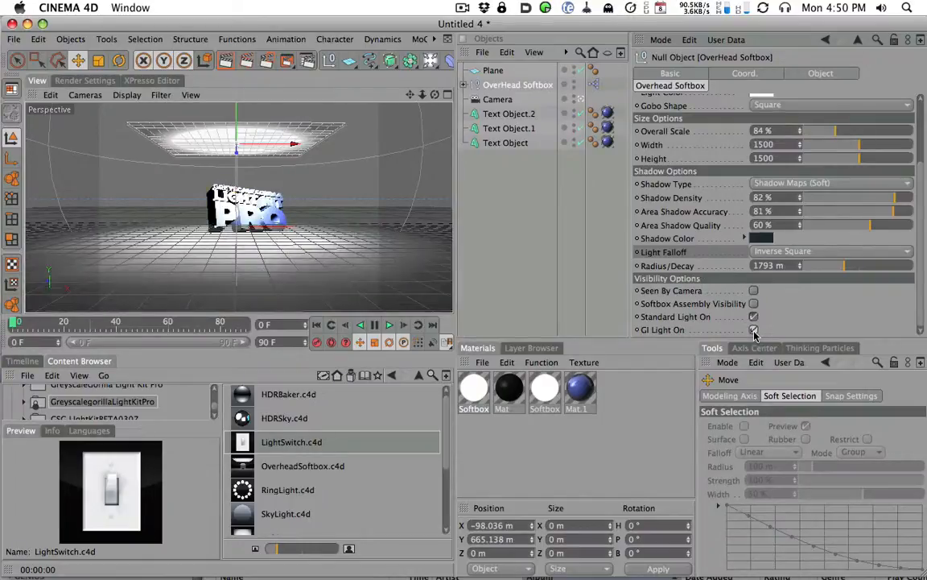
click(753, 304)
click(754, 290)
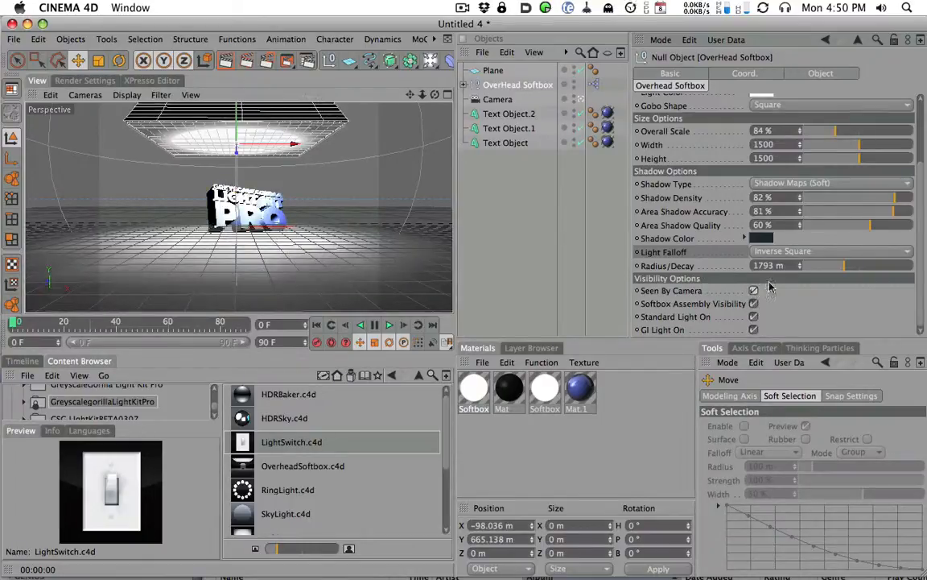
scroll(828, 126, up, 5)
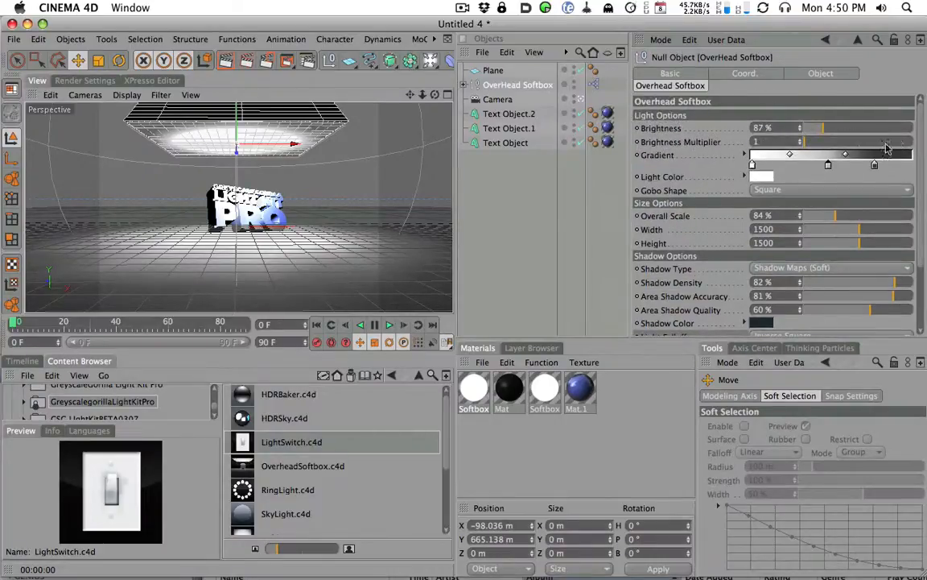
scroll(875, 188, down, 5)
scroll(885, 161, up, 5)
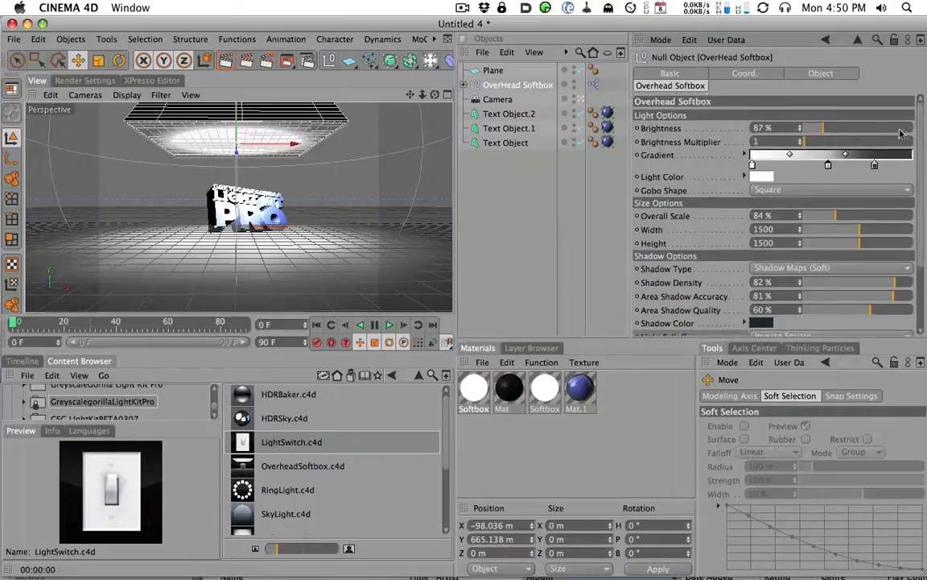